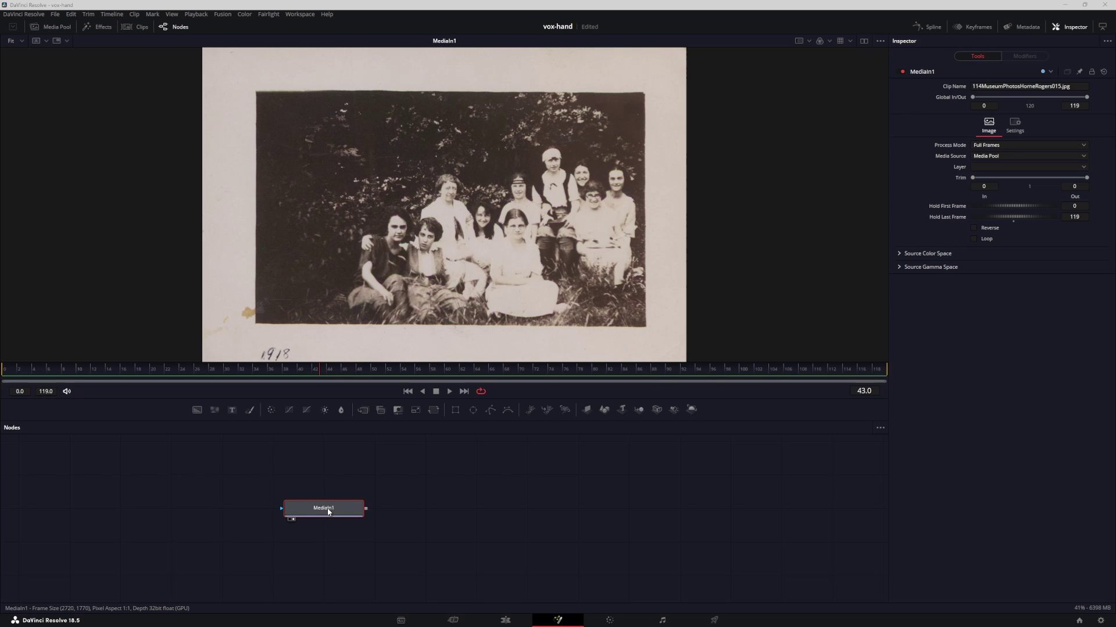
# Step: Select MediaIn1 and add a Transform1 node after it through the tool search
pyautogui.click(345, 514)
pyautogui.moveTo(345, 514)
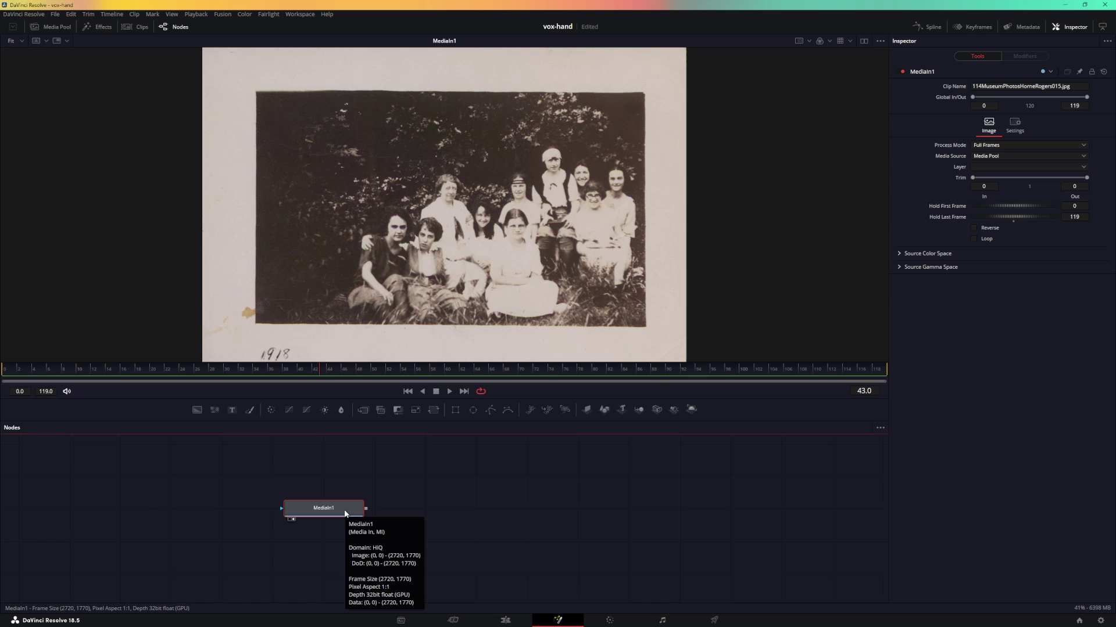
pyautogui.hotkey('shift', 'space')
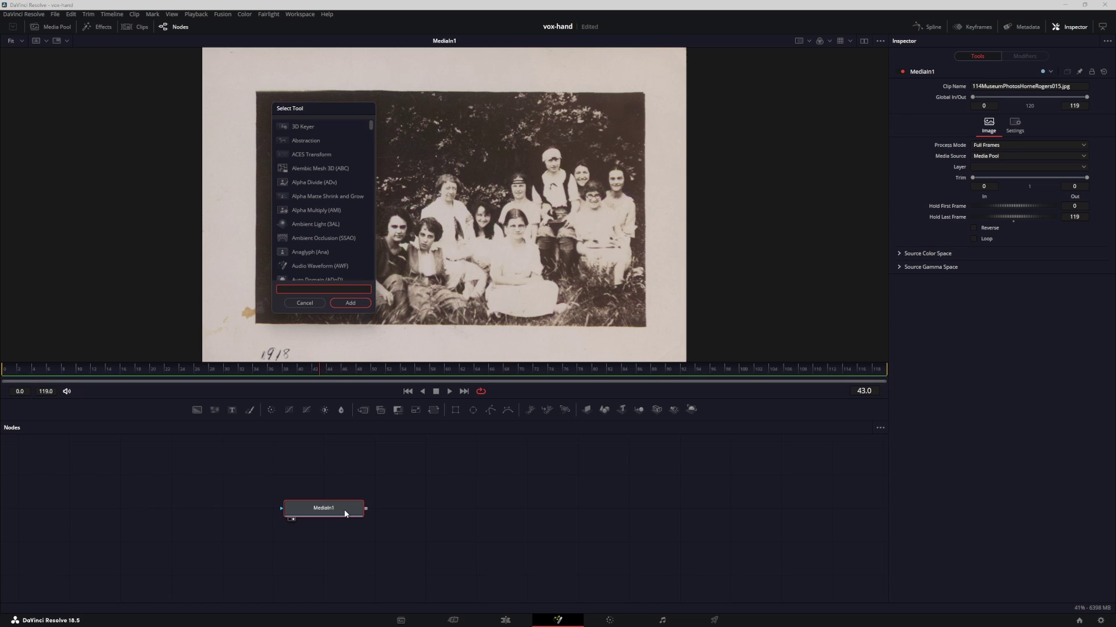
pyautogui.write('transform')
pyautogui.press('Return')
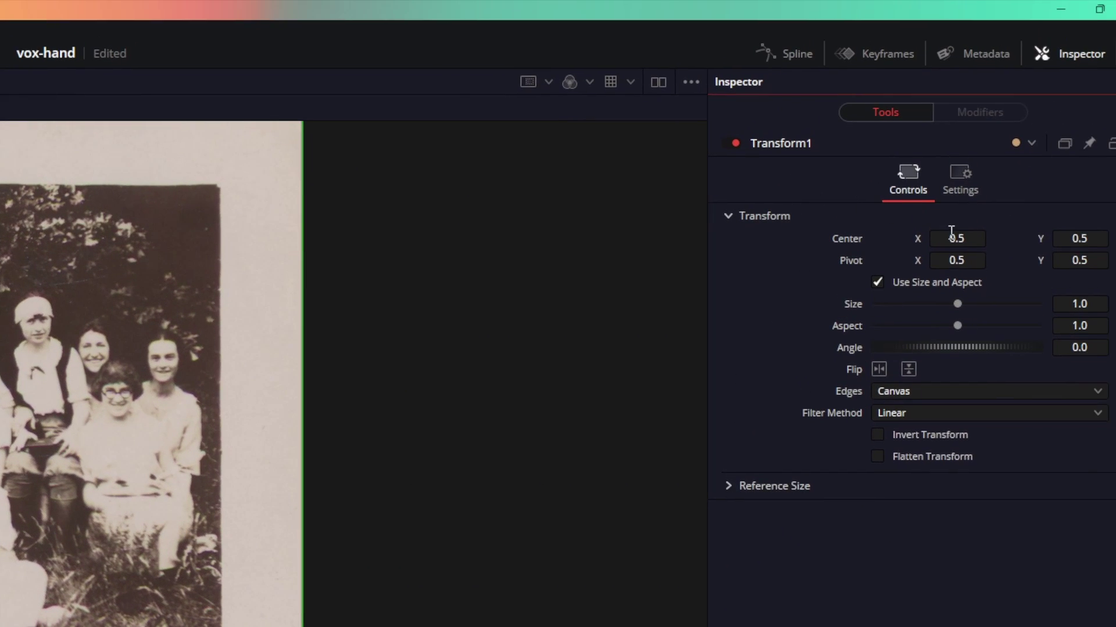
# Step: Keyframe Center and Size at frame 0, then zoom to 1.43 onto the standing woman at frame 30
pyautogui.click(1085, 239)
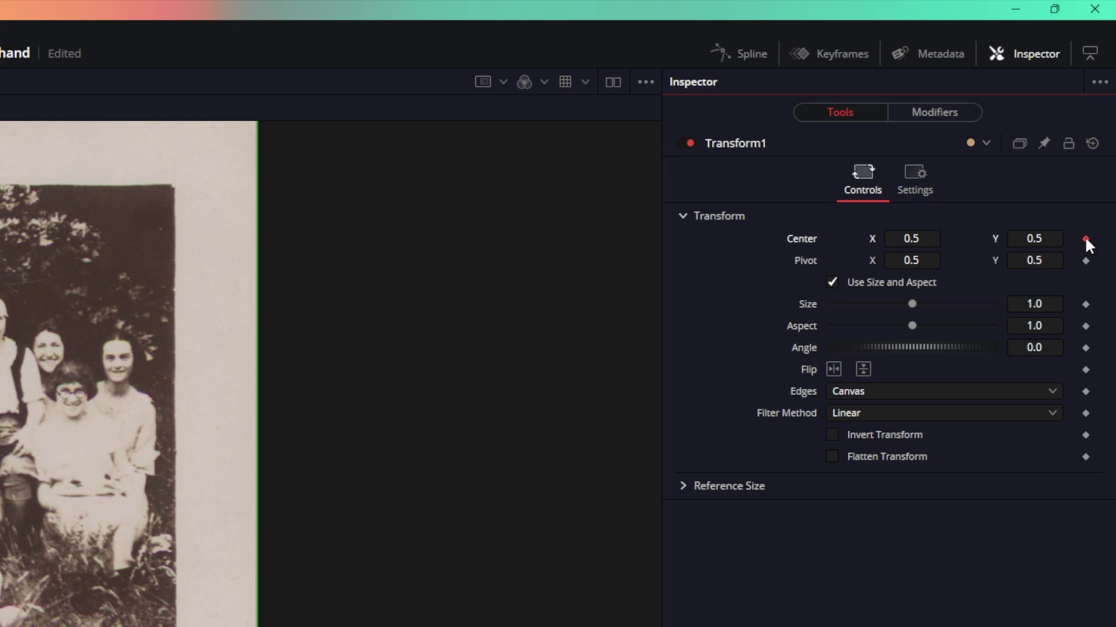
pyautogui.click(1085, 303)
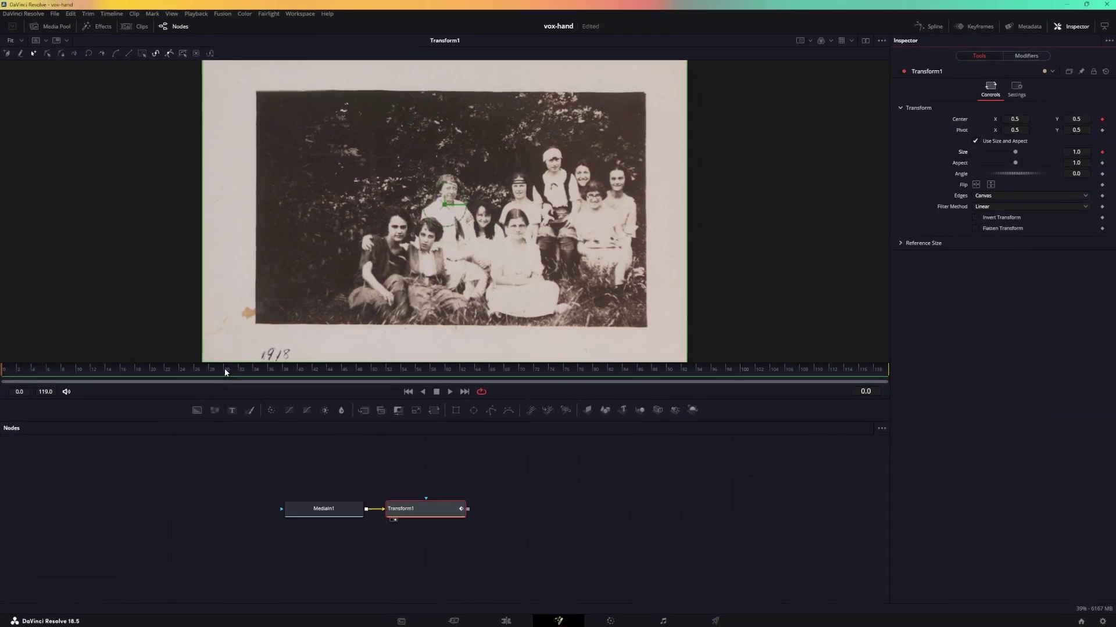
pyautogui.click(224, 368)
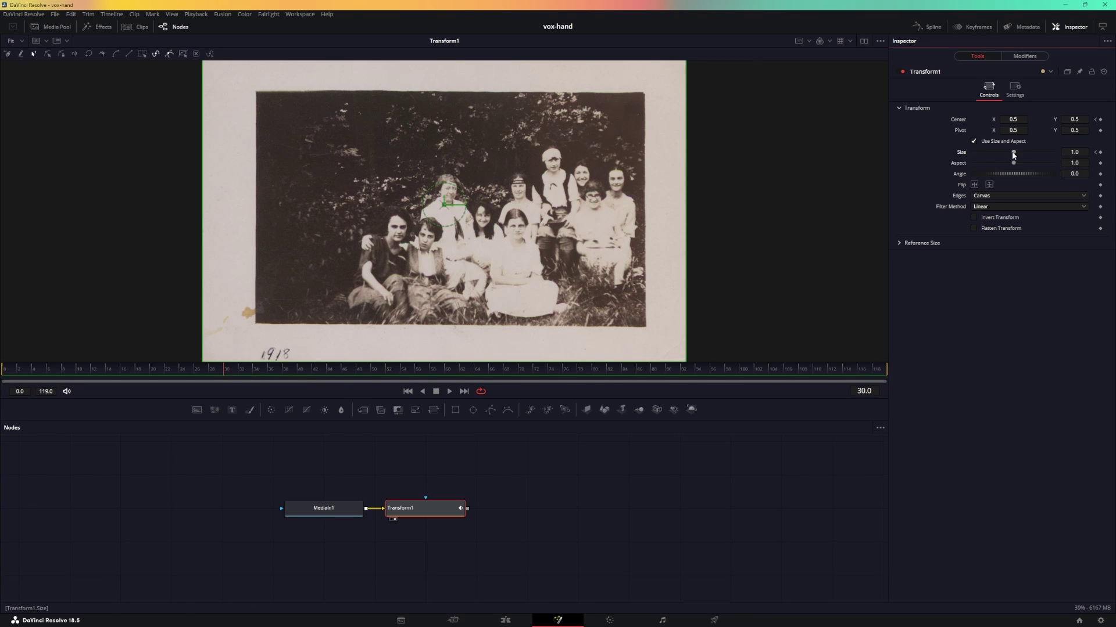
pyautogui.moveTo(1013, 153); pyautogui.dragTo(1017, 155)
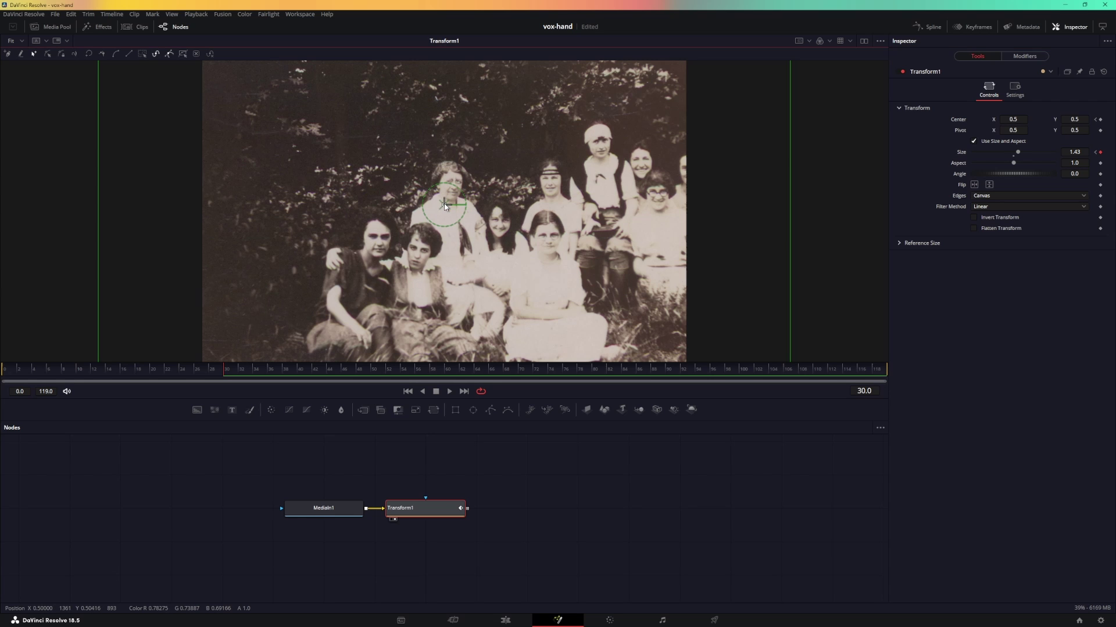
pyautogui.moveTo(445, 206); pyautogui.dragTo(439, 232)
# Step: Show Transform1's curves in the Spline editor, fit them, select all keys and smooth them
pyautogui.click(922, 27)
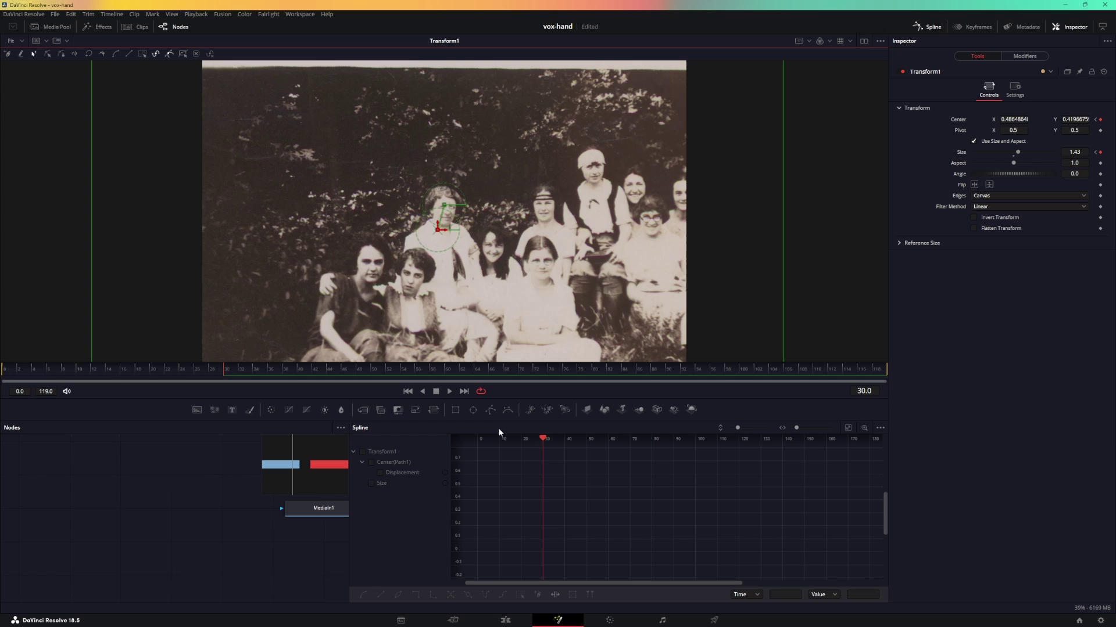
pyautogui.click(364, 452)
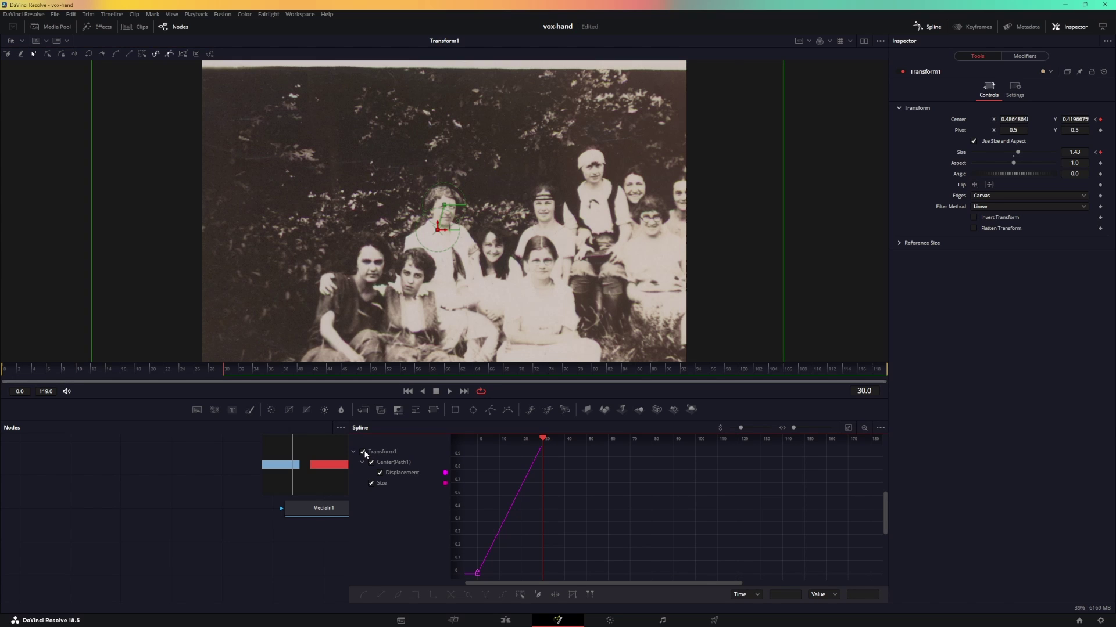
pyautogui.click(849, 428)
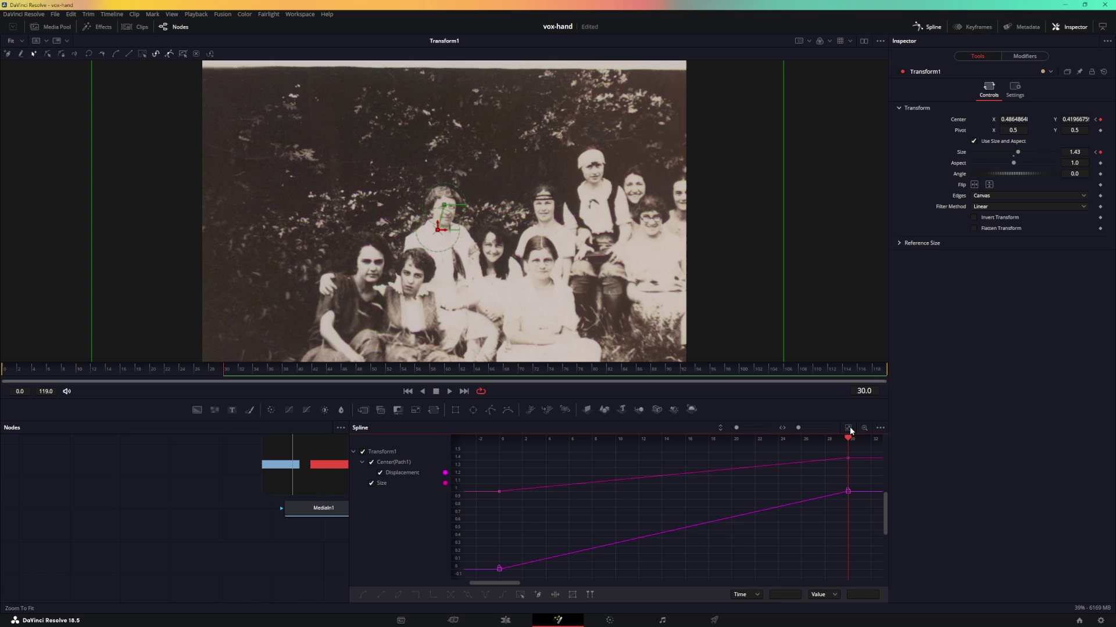
pyautogui.click(521, 595)
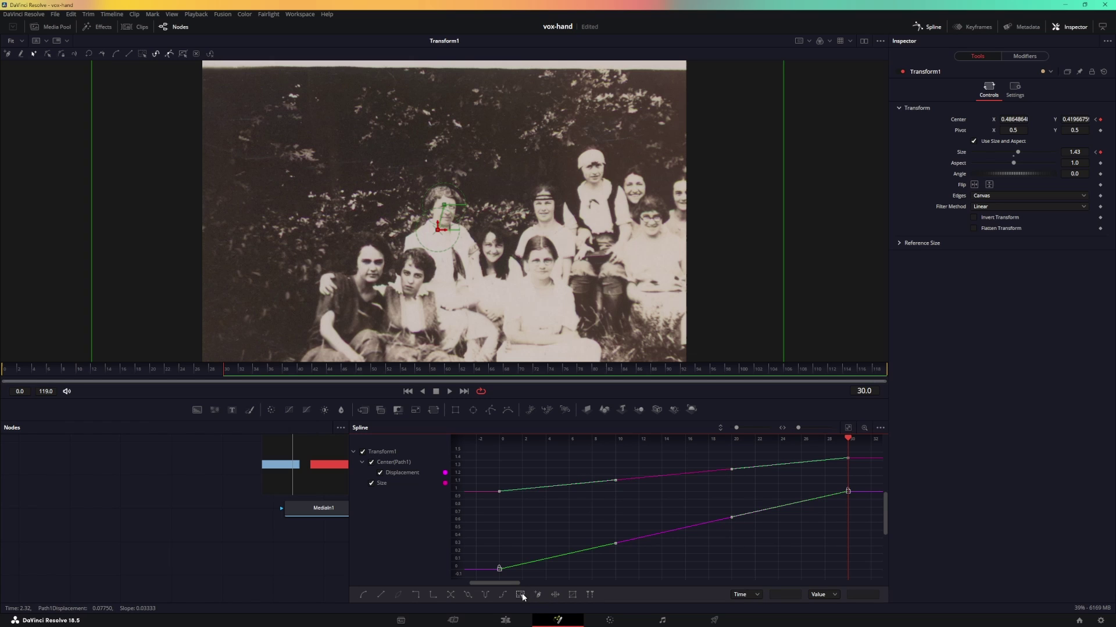
pyautogui.click(363, 595)
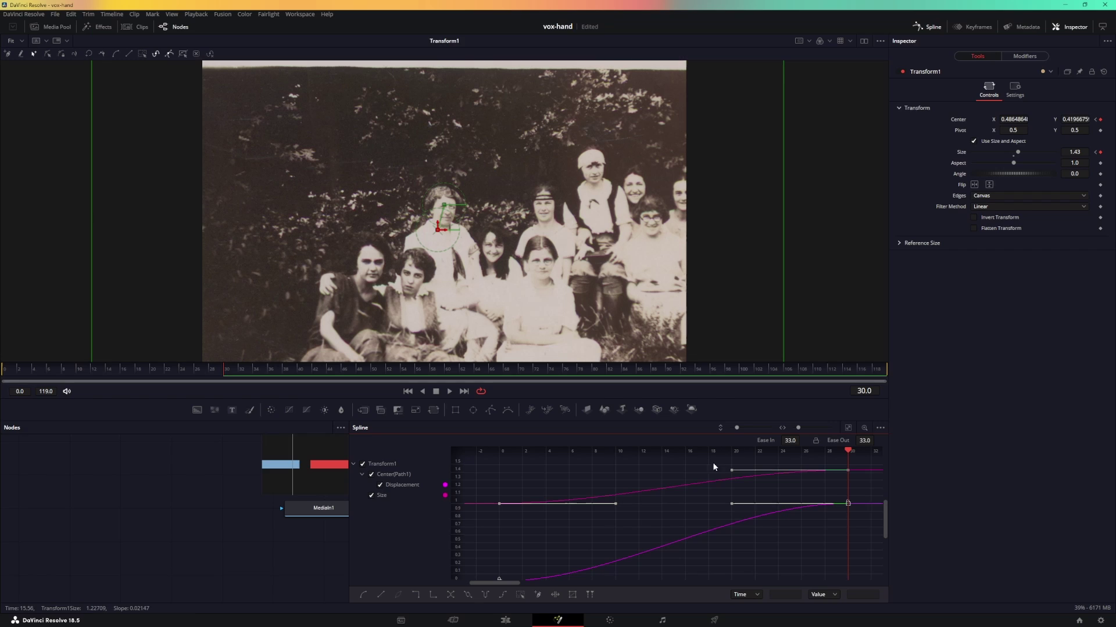
# Step: Raise the keyframes' Ease In to 100 and play the zoom from the first frame
pyautogui.press('t')
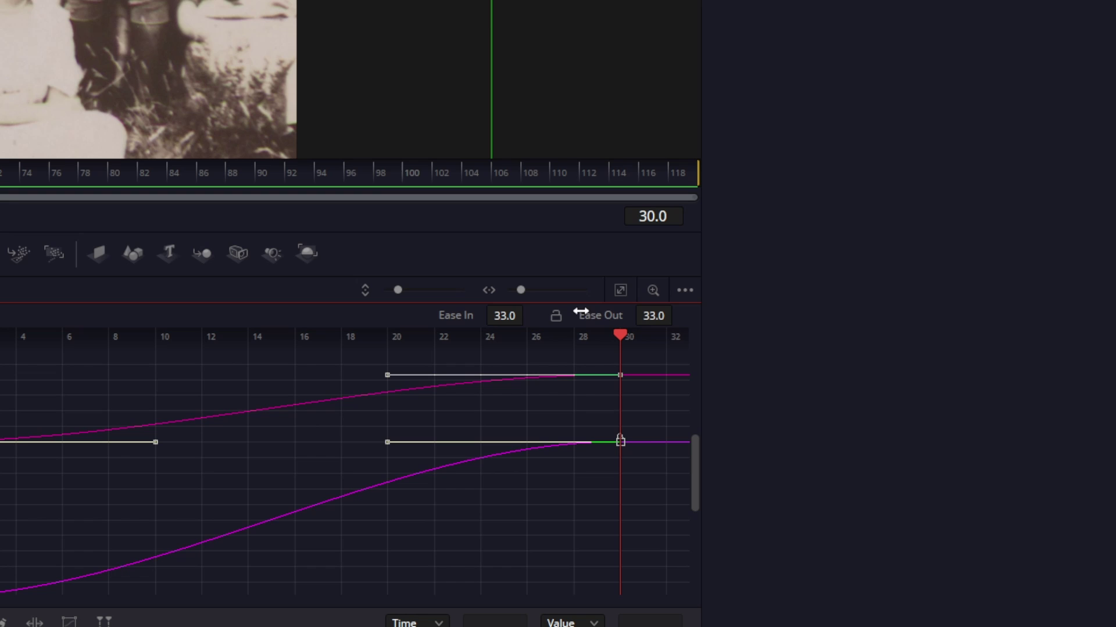
pyautogui.moveTo(554, 337); pyautogui.dragTo(566, 315)
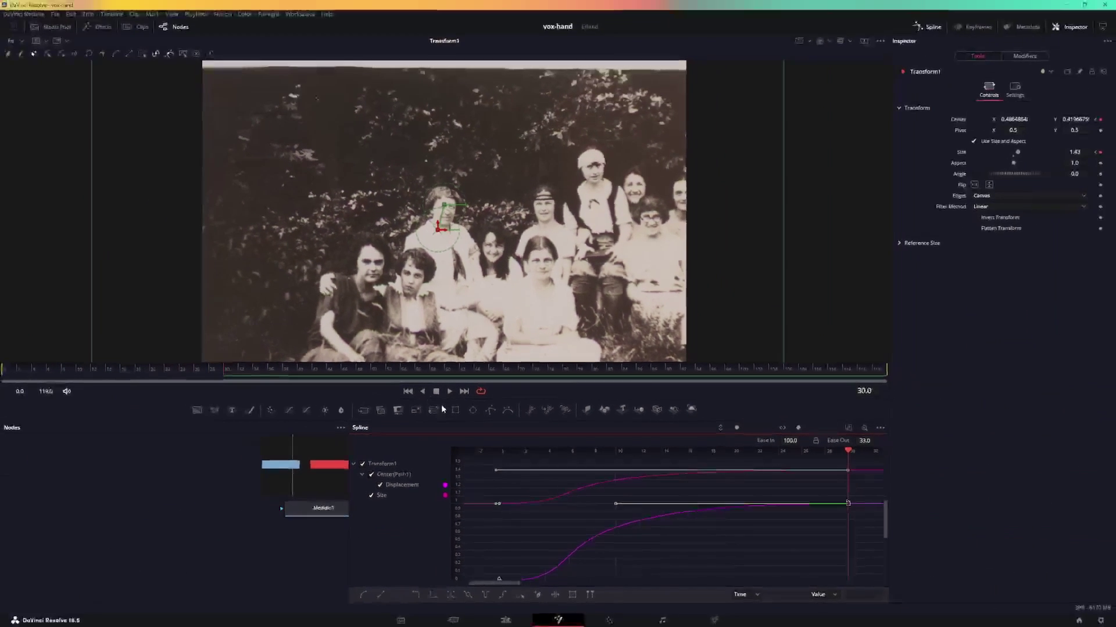
pyautogui.click(409, 393)
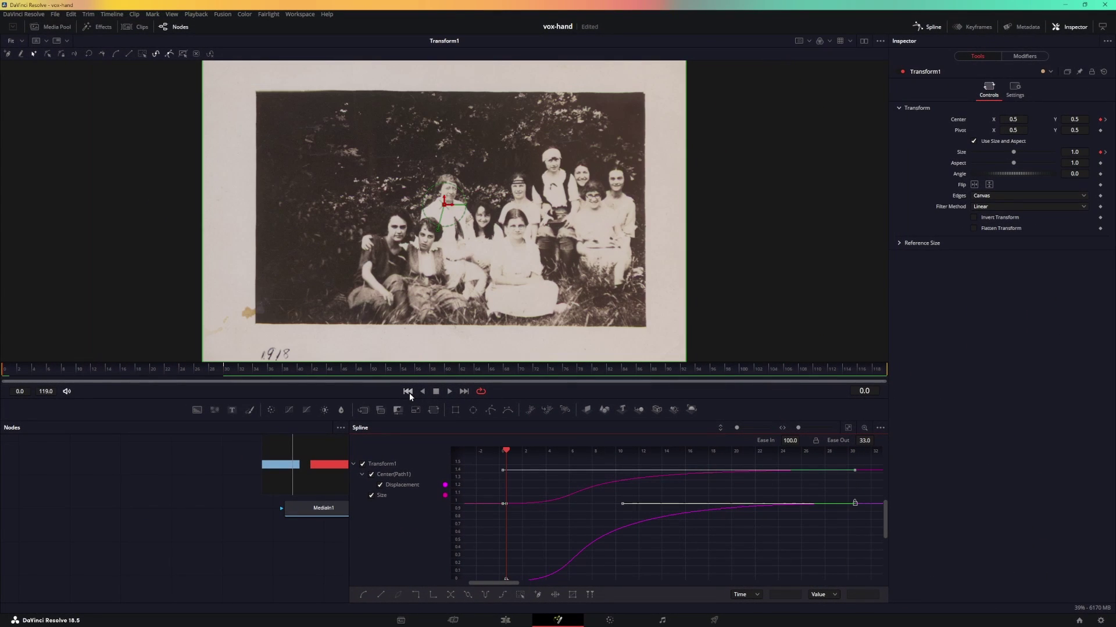
pyautogui.press('space')
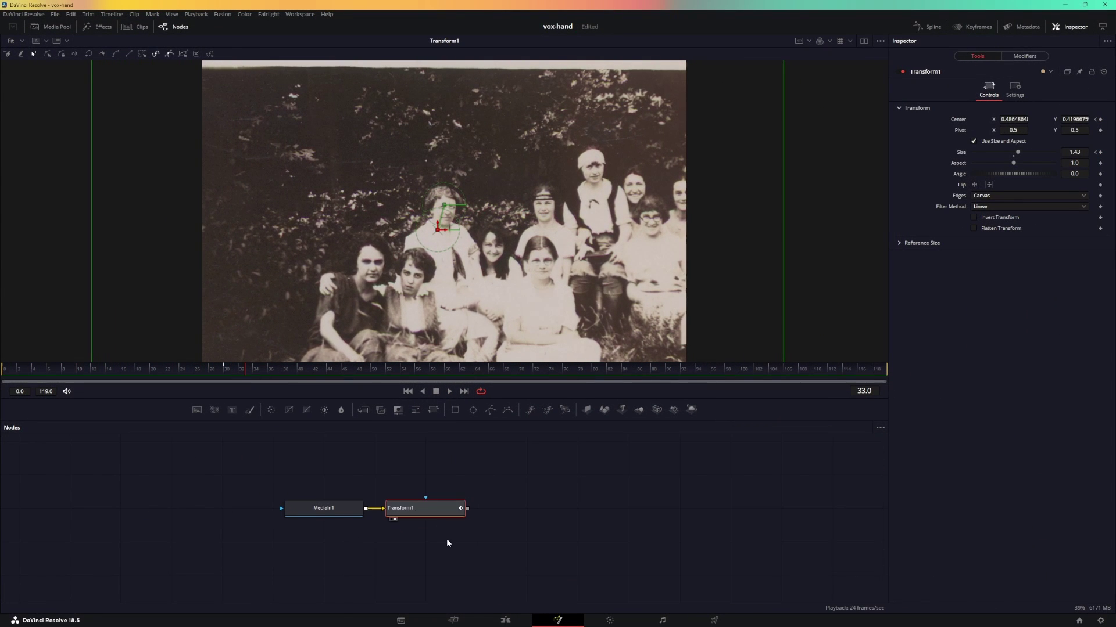
# Step: Add a black Background1 node merged over the zoomed photo in Merge1, and view Merge1
pyautogui.scroll(1, 447, 543)
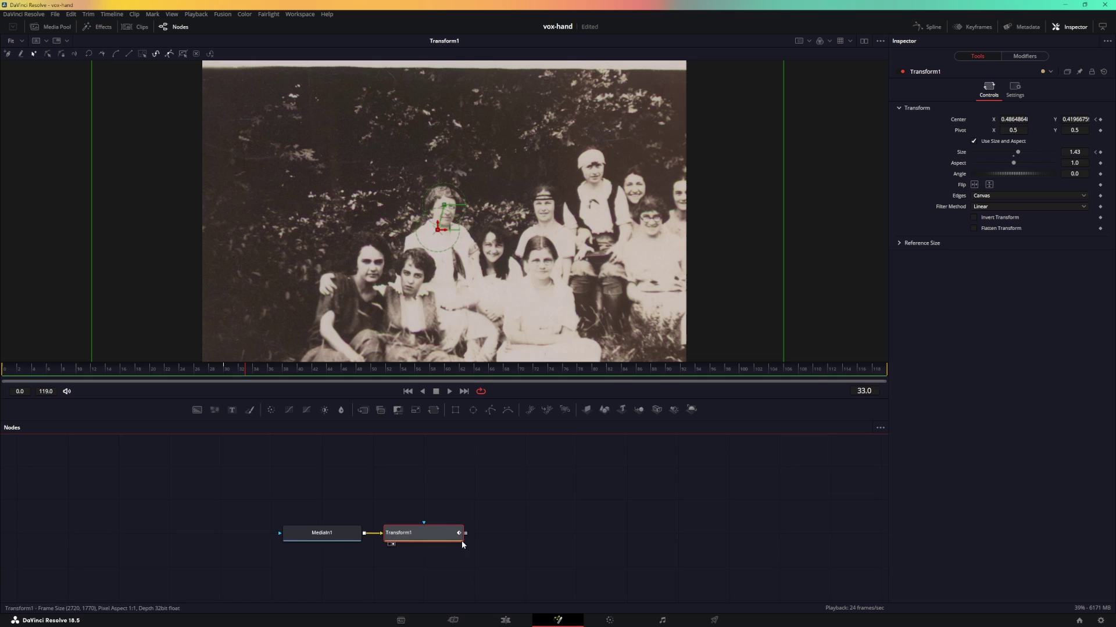
pyautogui.moveTo(461, 540); pyautogui.dragTo(476, 493)
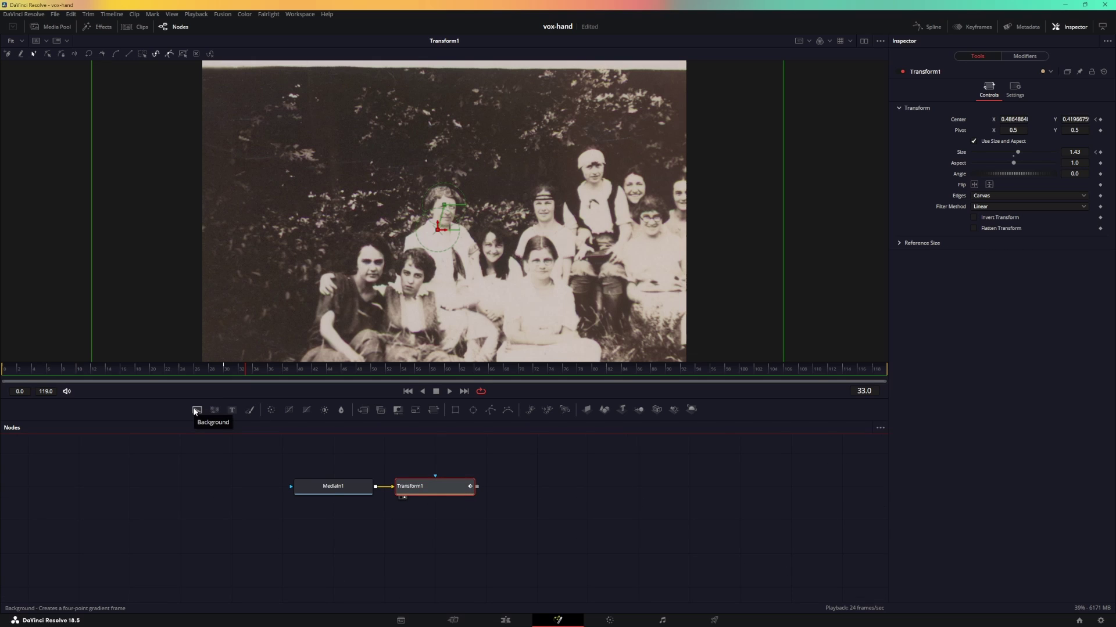
pyautogui.moveTo(196, 411); pyautogui.dragTo(473, 490)
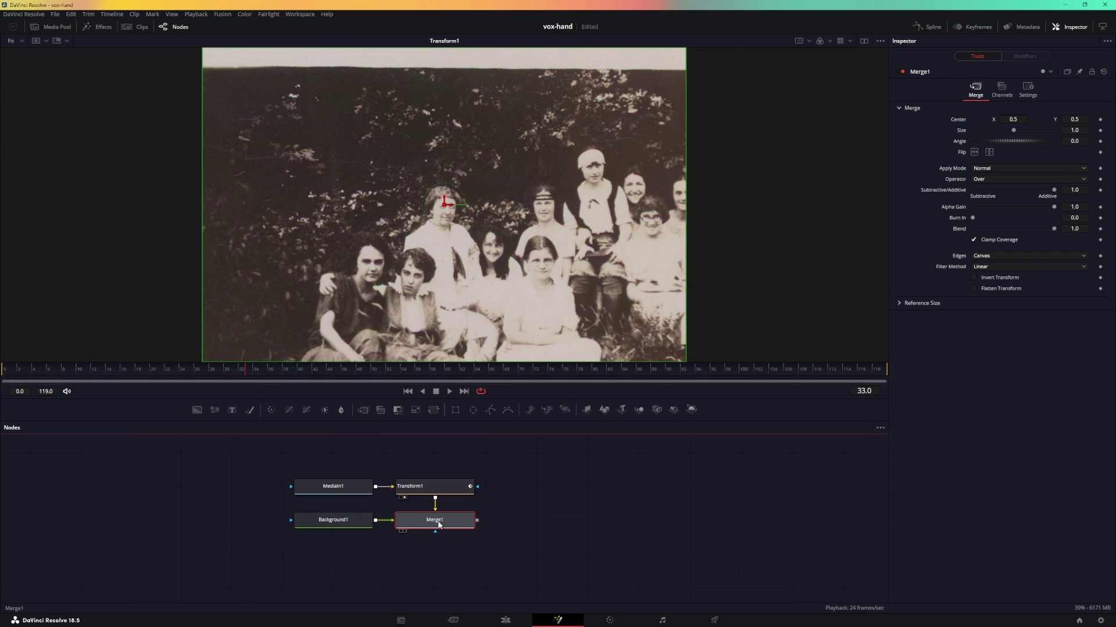
pyautogui.moveTo(441, 526); pyautogui.dragTo(484, 290)
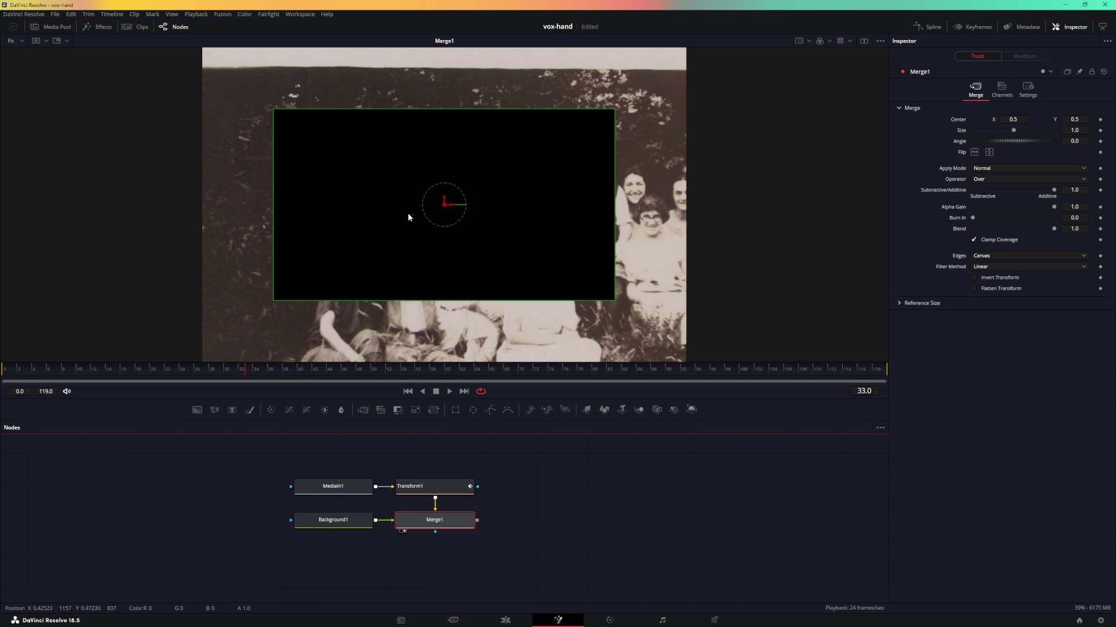
pyautogui.scroll(2, 636, 76)
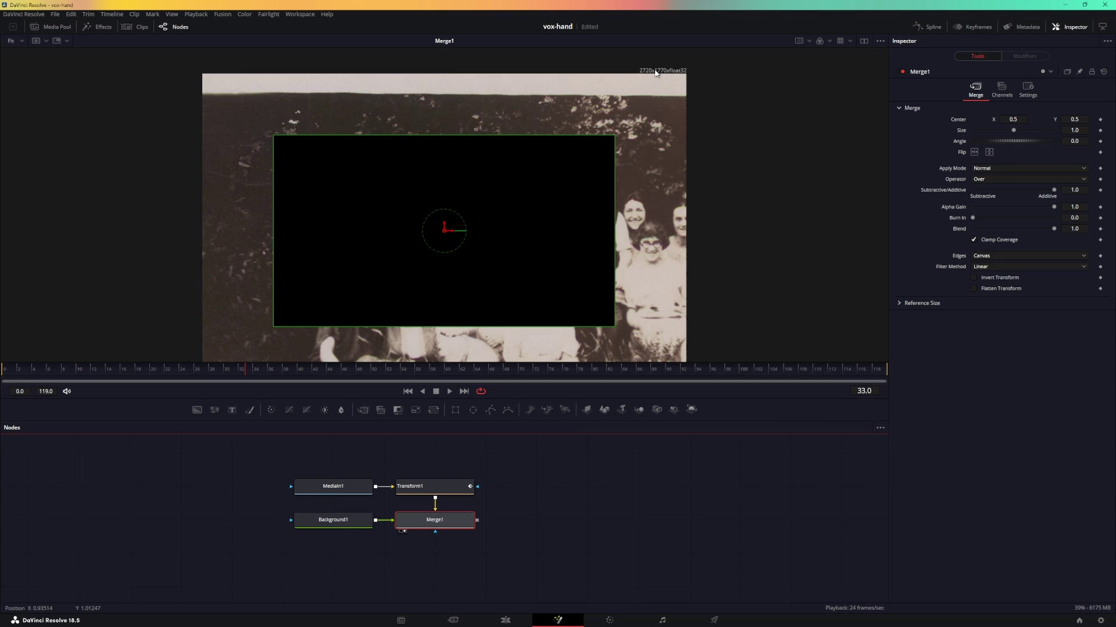
pyautogui.click(610, 205)
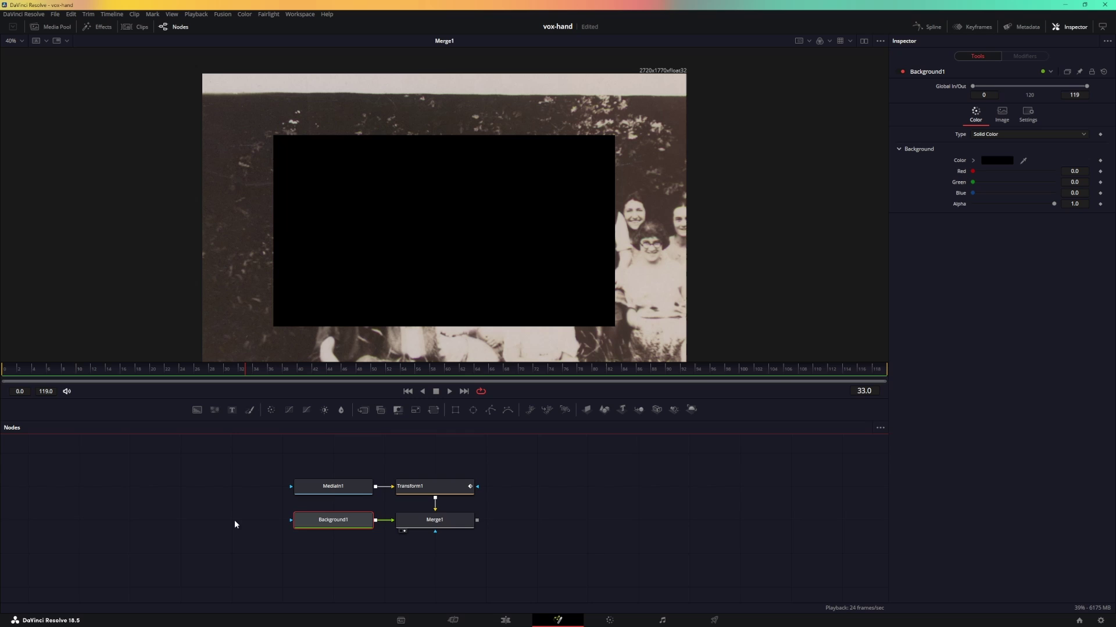
# Step: Add a Mask Paint node and wire it in as Background1's mask
pyautogui.click(231, 534)
pyautogui.hotkey('shift', 'space')
pyautogui.write('mask')
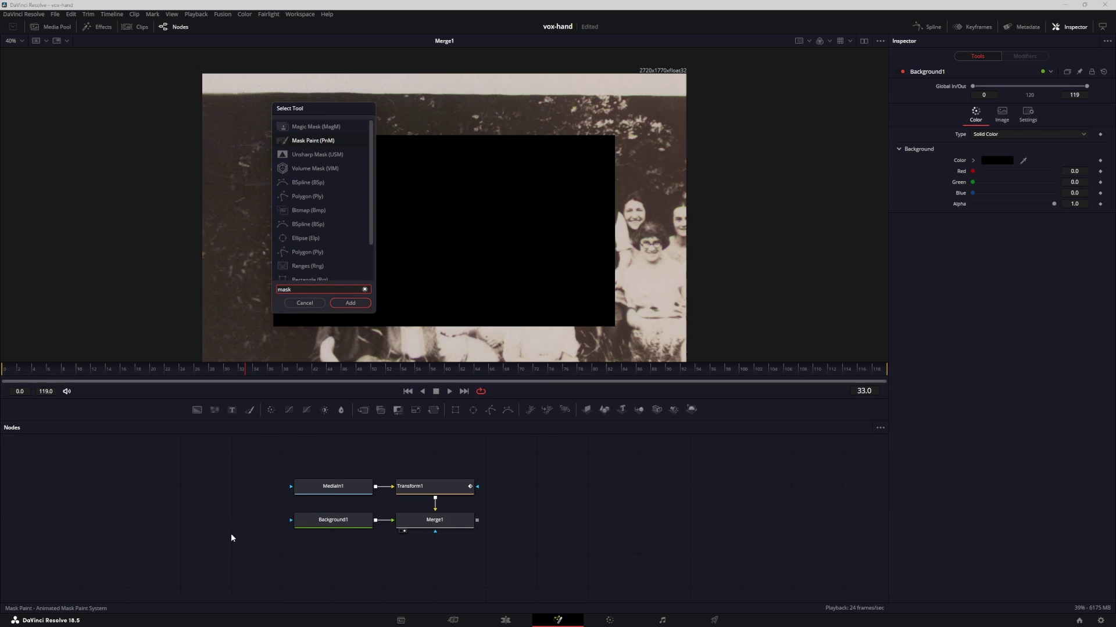
pyautogui.press('Return')
pyautogui.moveTo(267, 521); pyautogui.dragTo(292, 520)
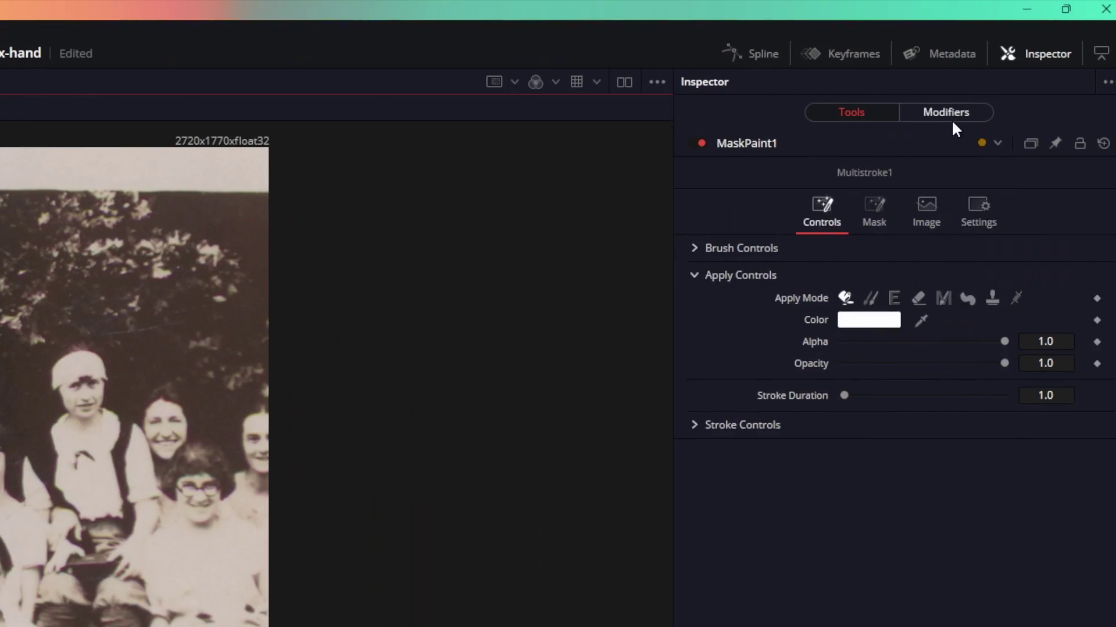
# Step: Delete the Multistroke modifier and paint a single-stroke circle around the woman's head
pyautogui.click(938, 112)
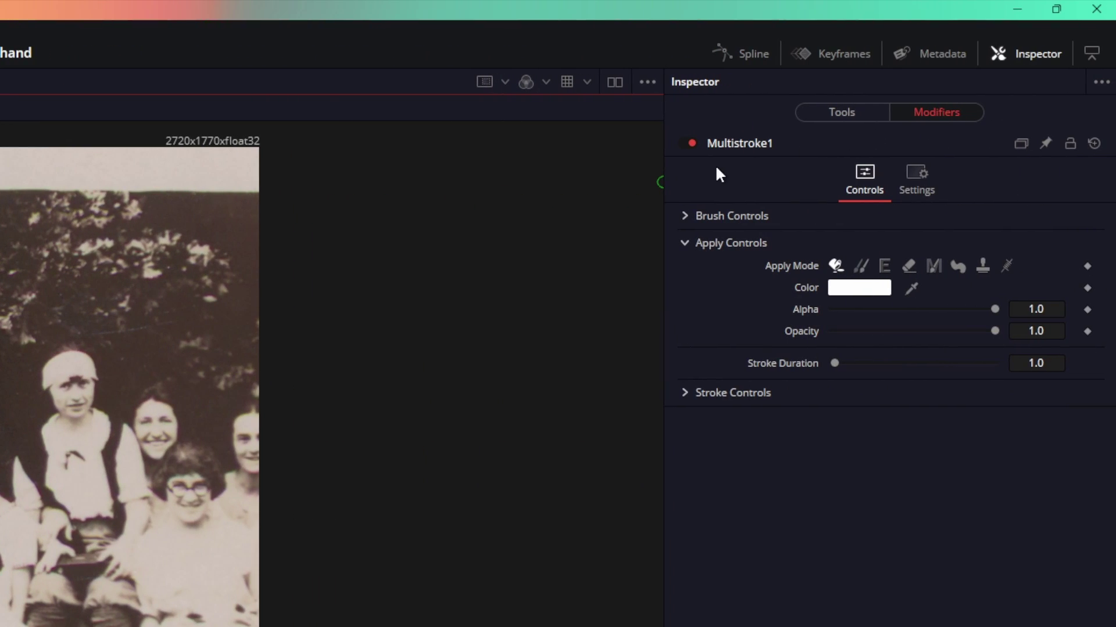
pyautogui.rightClick(734, 141)
pyautogui.click(794, 243)
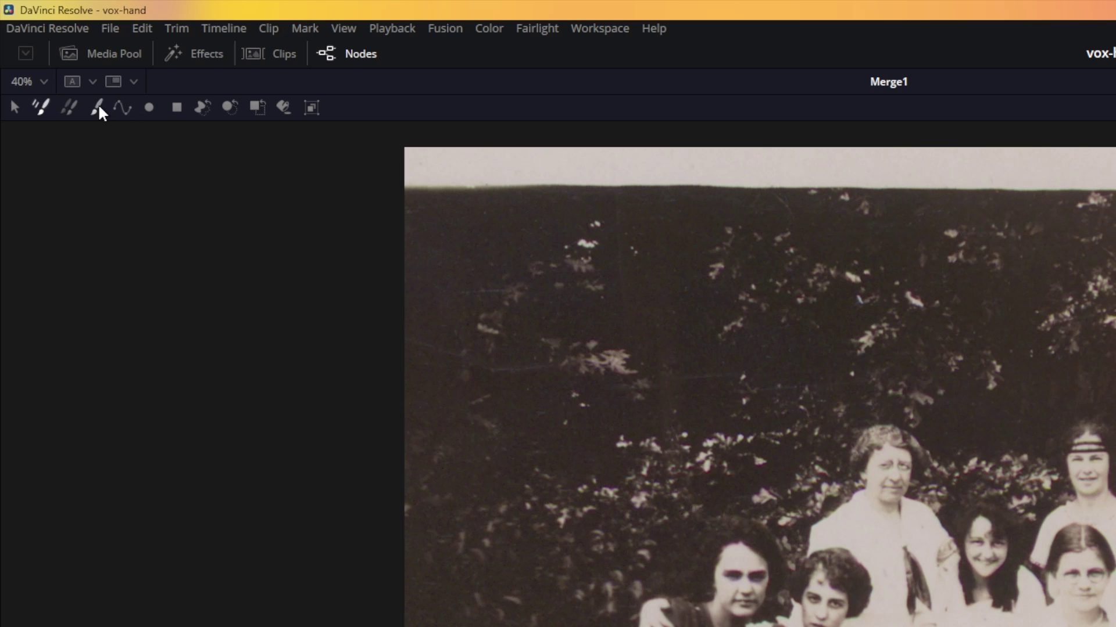
pyautogui.click(96, 103)
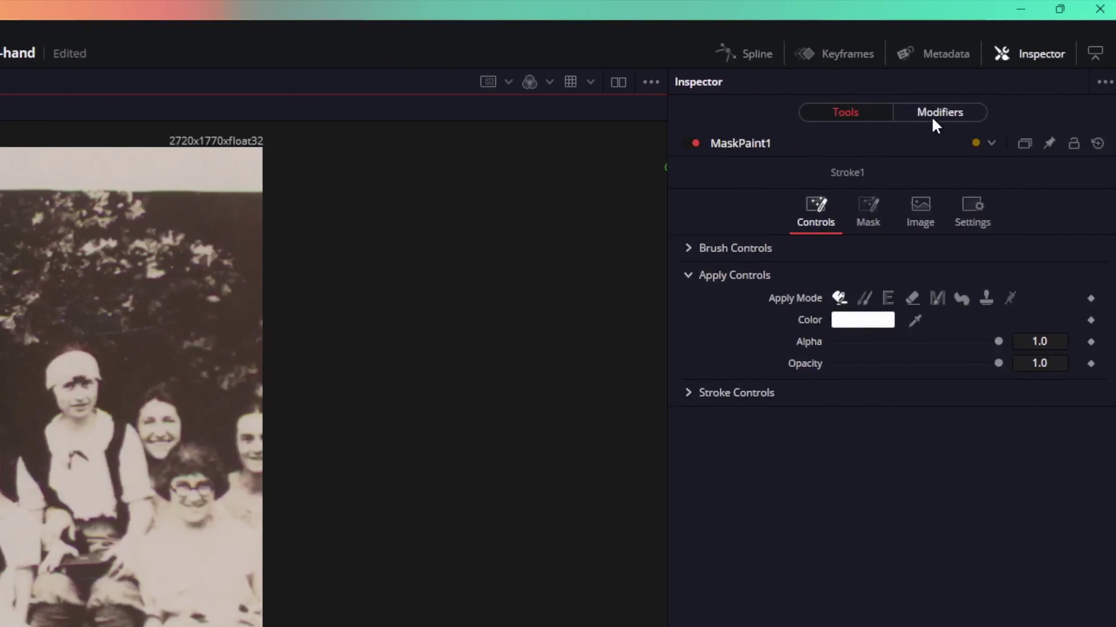
pyautogui.click(932, 113)
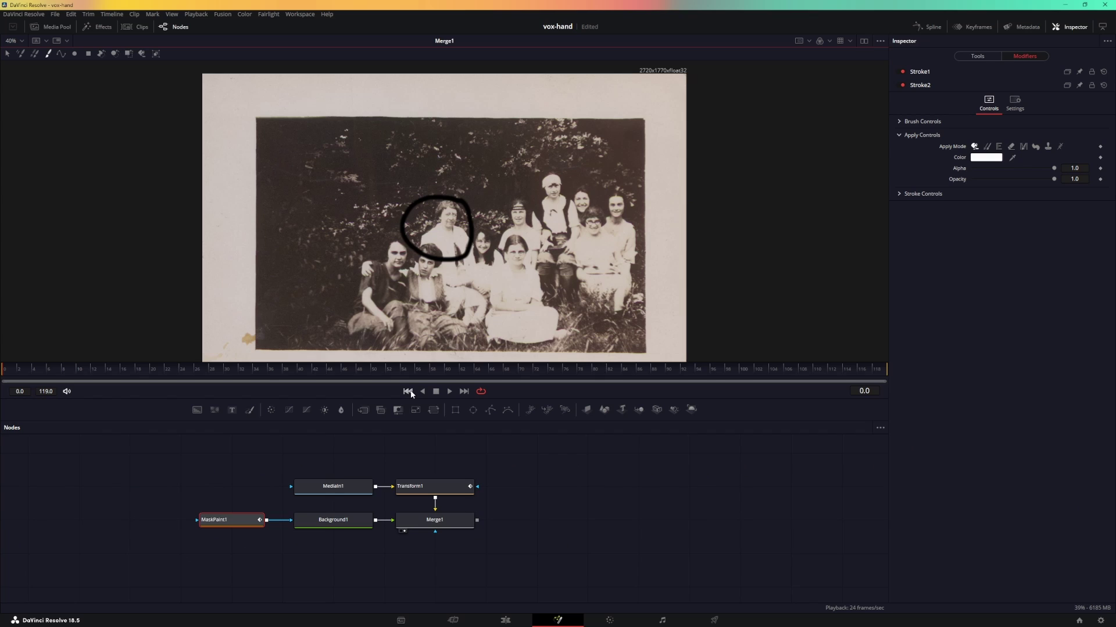
# Step: Play the comp, go to frame 30 and select the MaskPaint1 node
pyautogui.press('space')
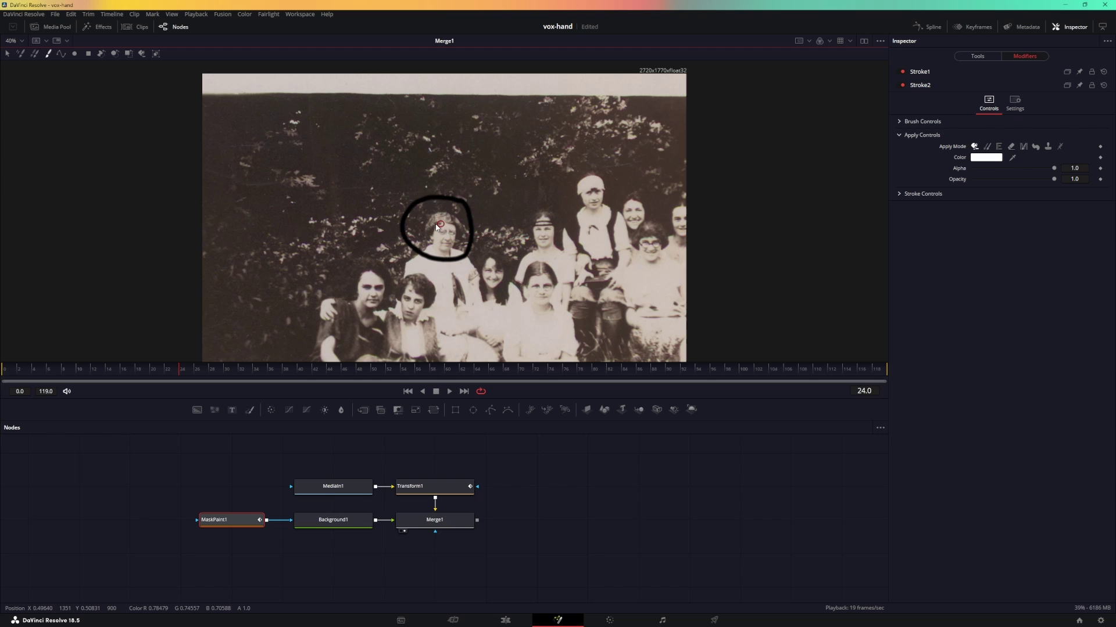
pyautogui.click(226, 370)
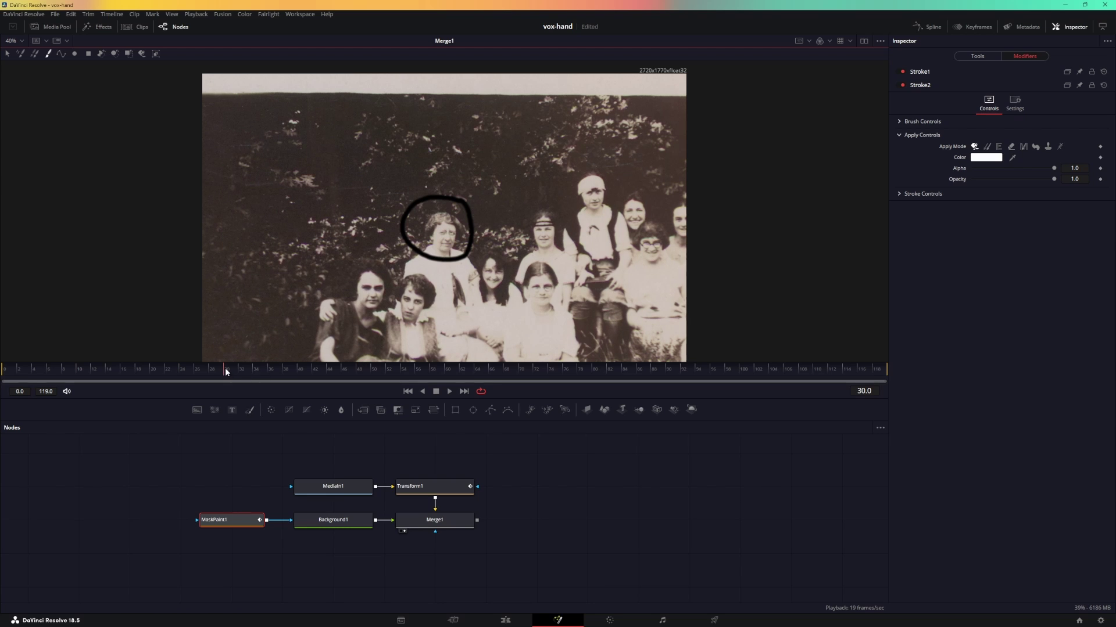
pyautogui.click(424, 487)
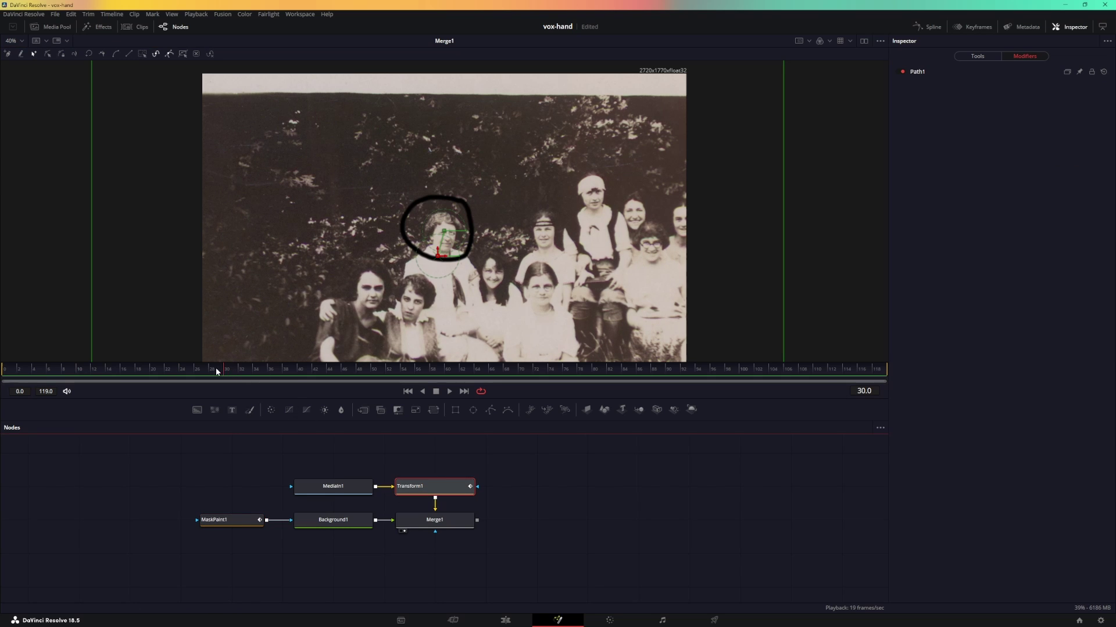
pyautogui.click(237, 523)
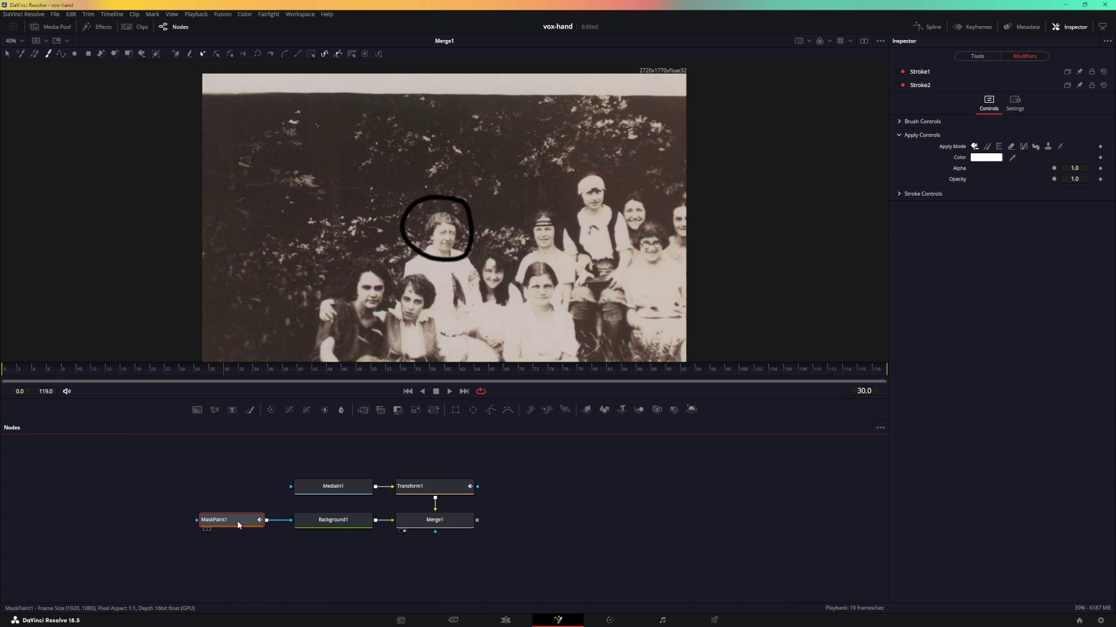
# Step: Compare strokes by toggling them, delete Stroke2, and show Stroke1's brush controls
pyautogui.click(922, 122)
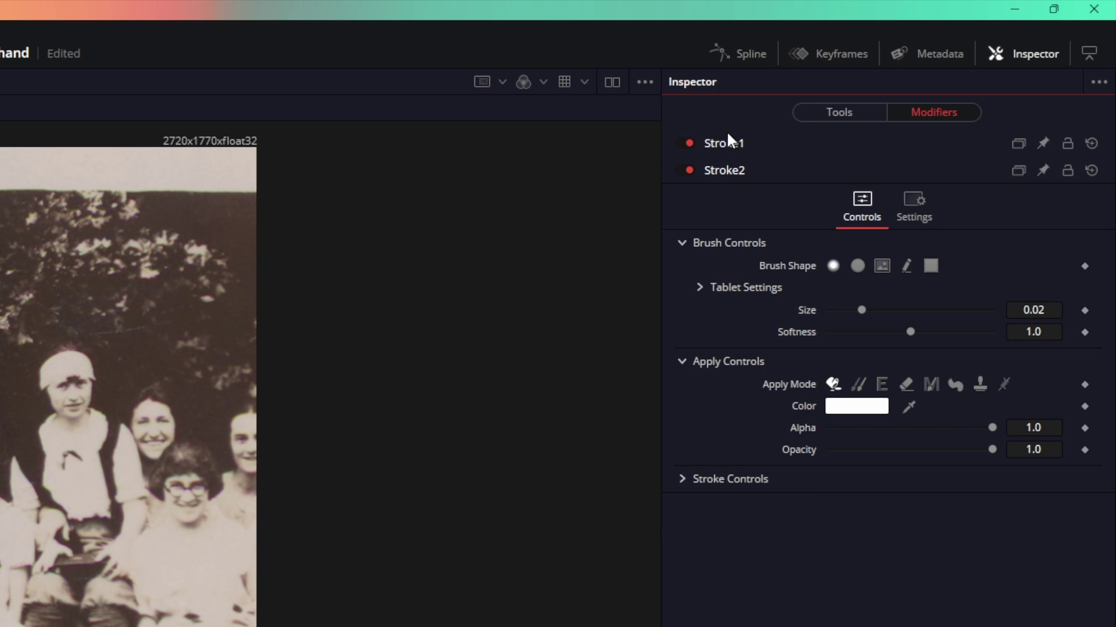
pyautogui.click(687, 170)
pyautogui.click(686, 143)
pyautogui.click(687, 143)
pyautogui.rightClick(731, 173)
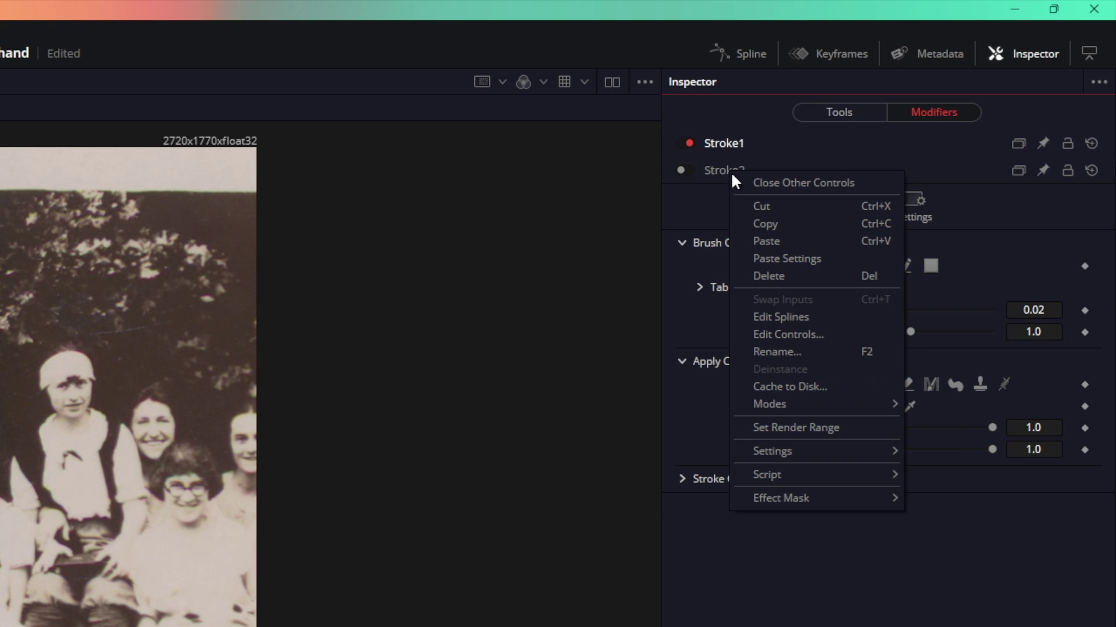
pyautogui.click(770, 277)
pyautogui.click(684, 216)
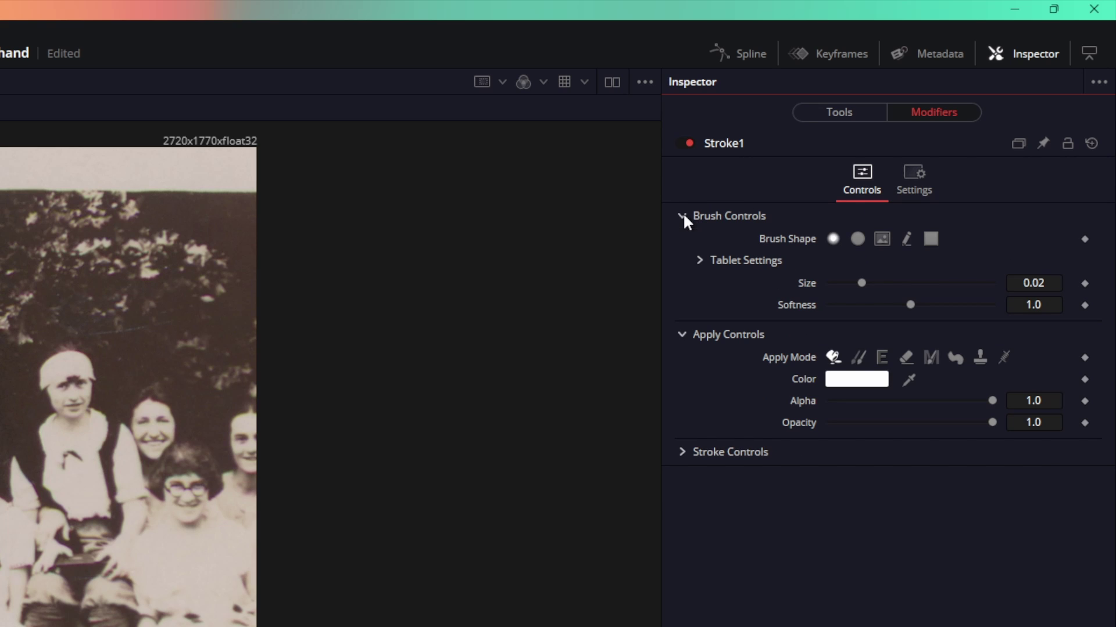
# Step: Lower the brush softness slightly and reset stroke size and spacing to their defaults
pyautogui.moveTo(907, 310); pyautogui.dragTo(867, 281)
pyautogui.click(699, 442)
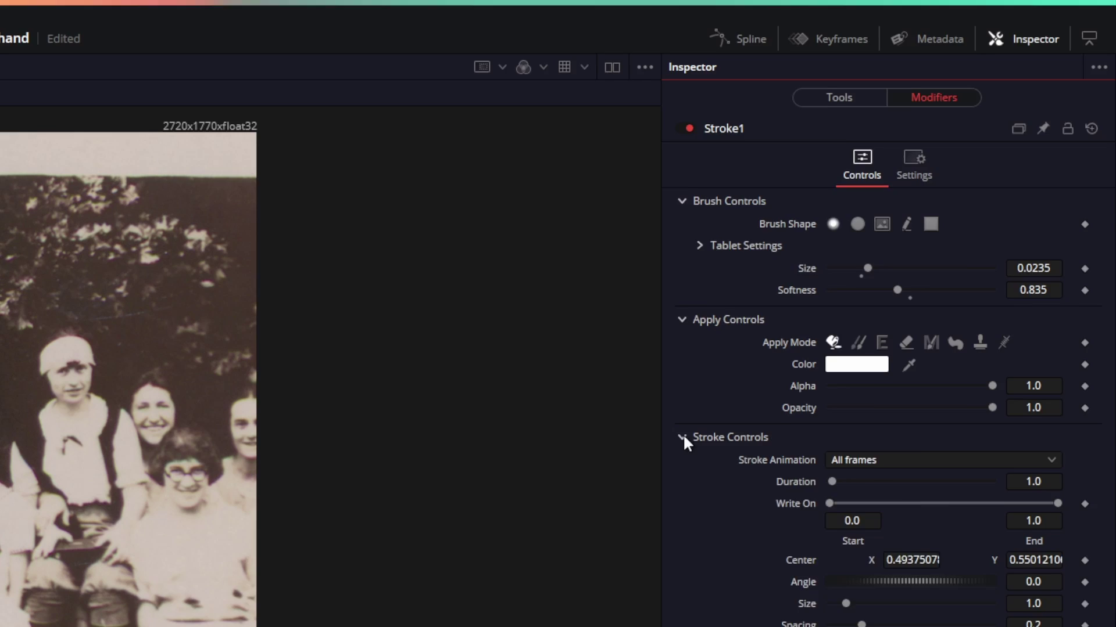
pyautogui.moveTo(842, 417)
pyautogui.mouseDown()
pyautogui.moveTo(867, 416)
pyautogui.moveTo(841, 412)
pyautogui.moveTo(890, 438)
pyautogui.moveTo(1035, 439)
pyautogui.moveTo(956, 438)
pyautogui.mouseUp()
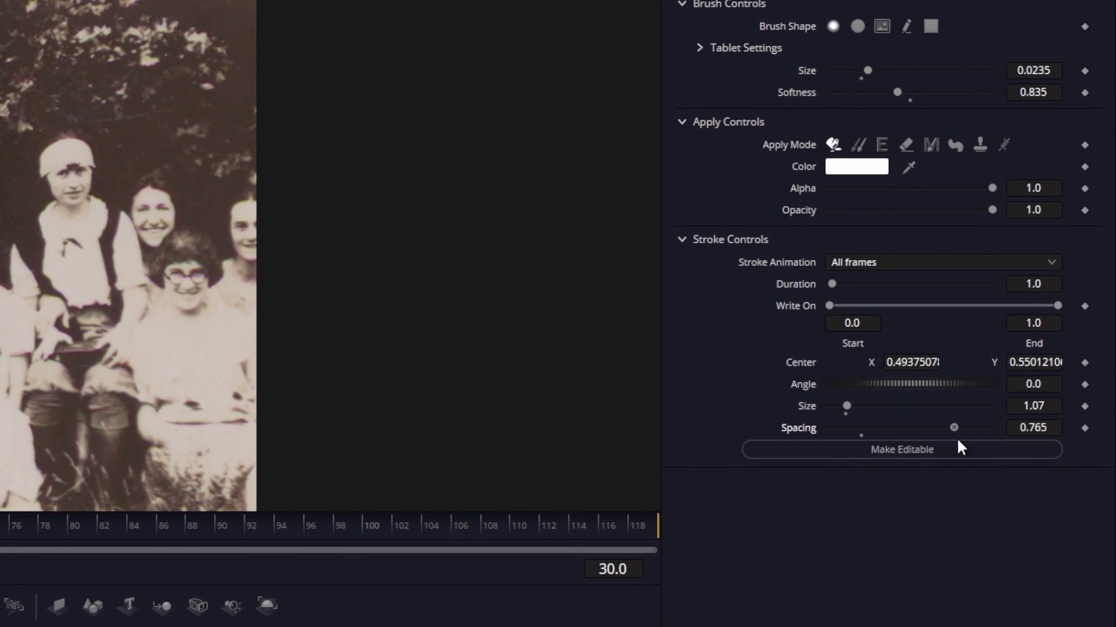
pyautogui.doubleClick(807, 428)
pyautogui.doubleClick(809, 407)
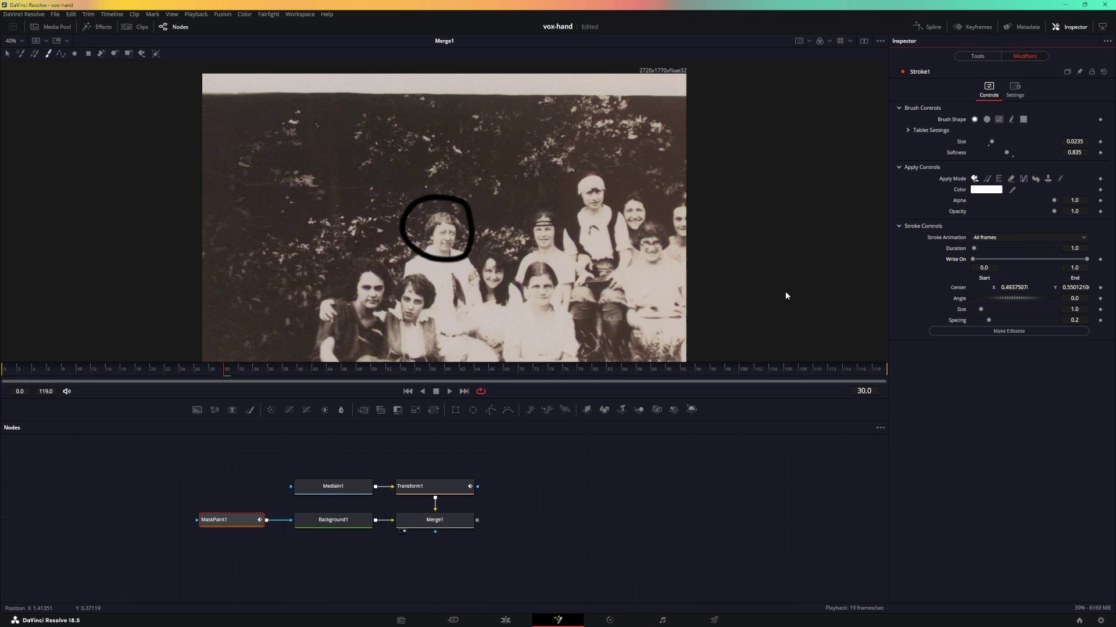
# Step: Keyframe Write On End at 0 on frame 30 and 1 on frame 60
pyautogui.click(1100, 259)
pyautogui.moveTo(1086, 259); pyautogui.dragTo(817, 279)
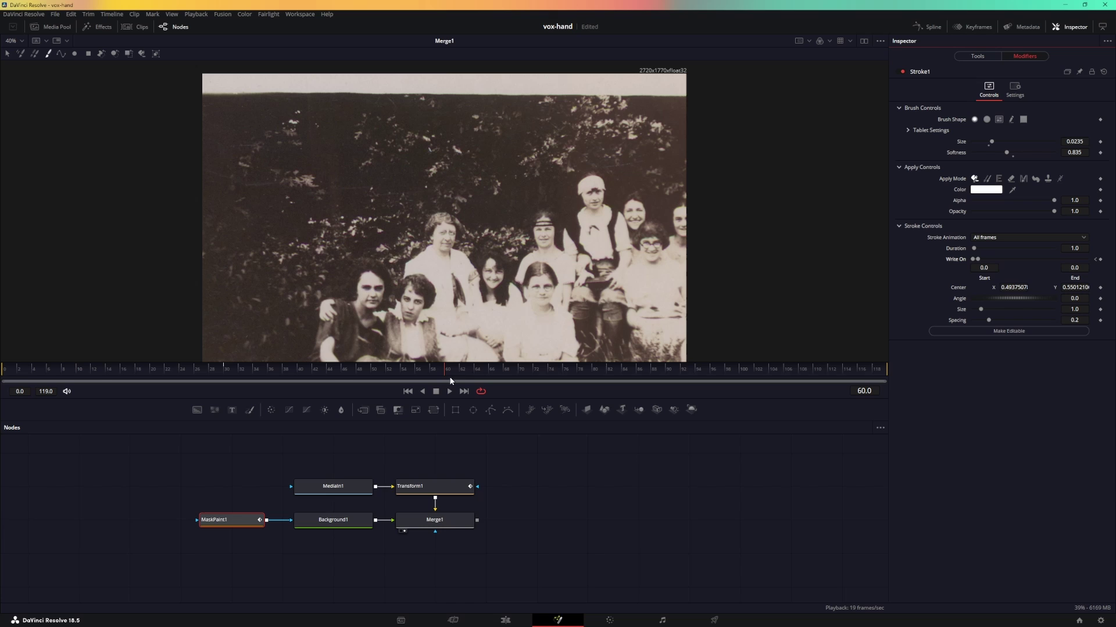
pyautogui.moveTo(977, 261); pyautogui.dragTo(1087, 260)
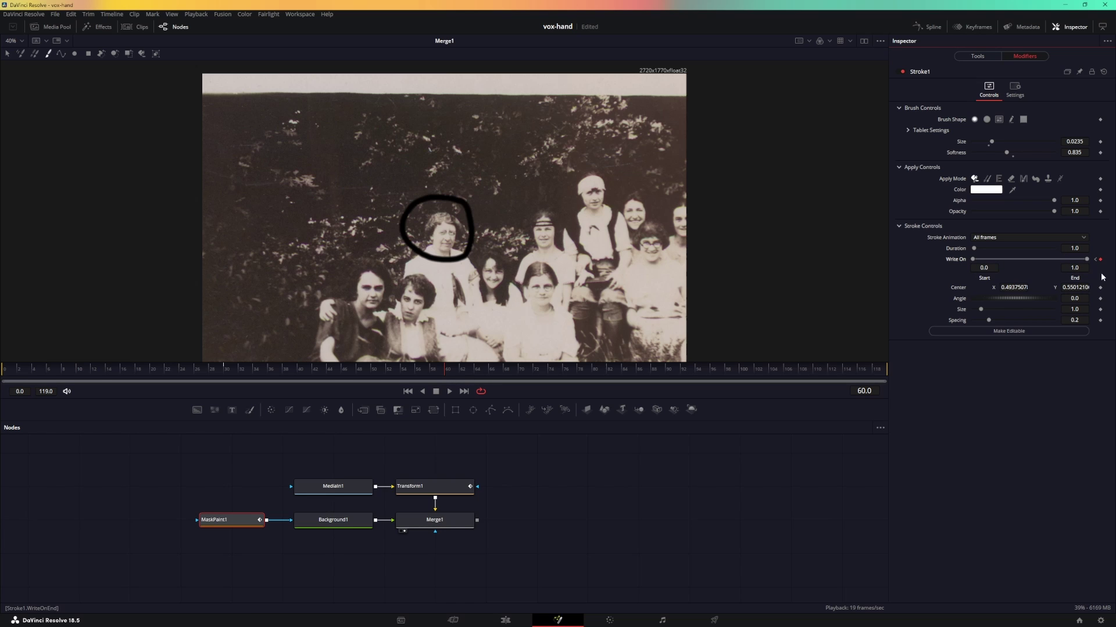
# Step: Smooth the Write On End keys in the Spline editor and raise Ease In to 100
pyautogui.click(928, 27)
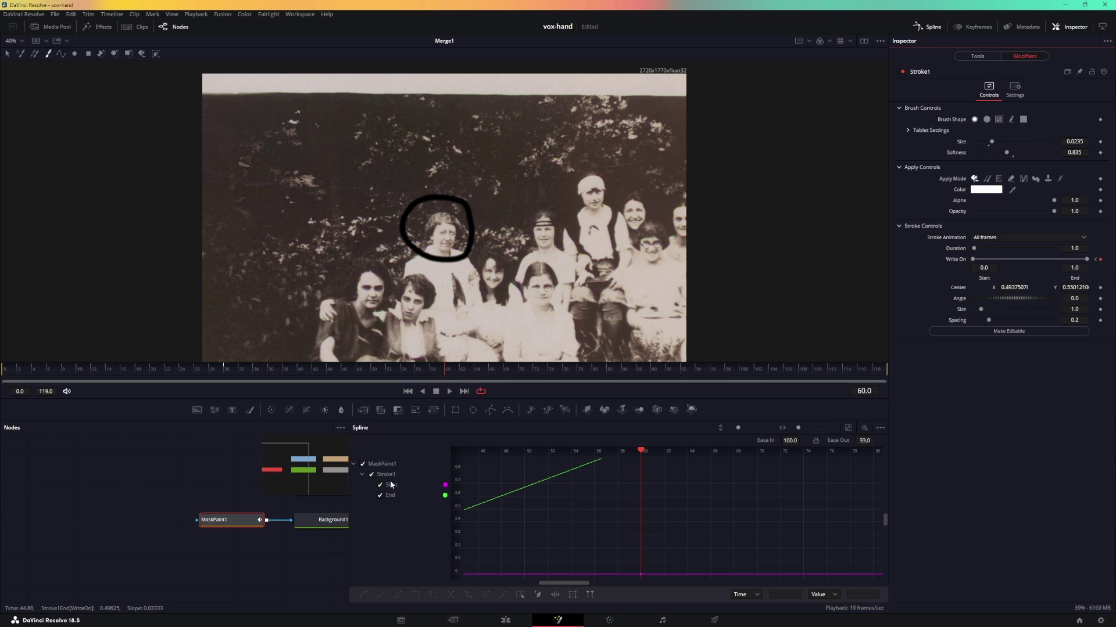
pyautogui.click(848, 428)
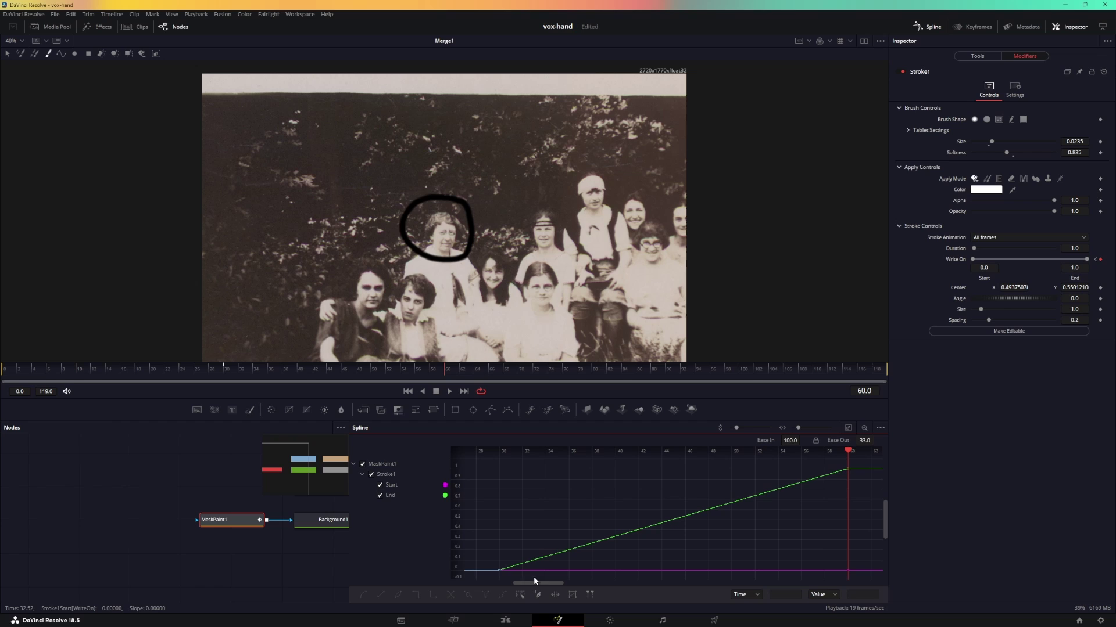
pyautogui.hotkey('shift', 's')
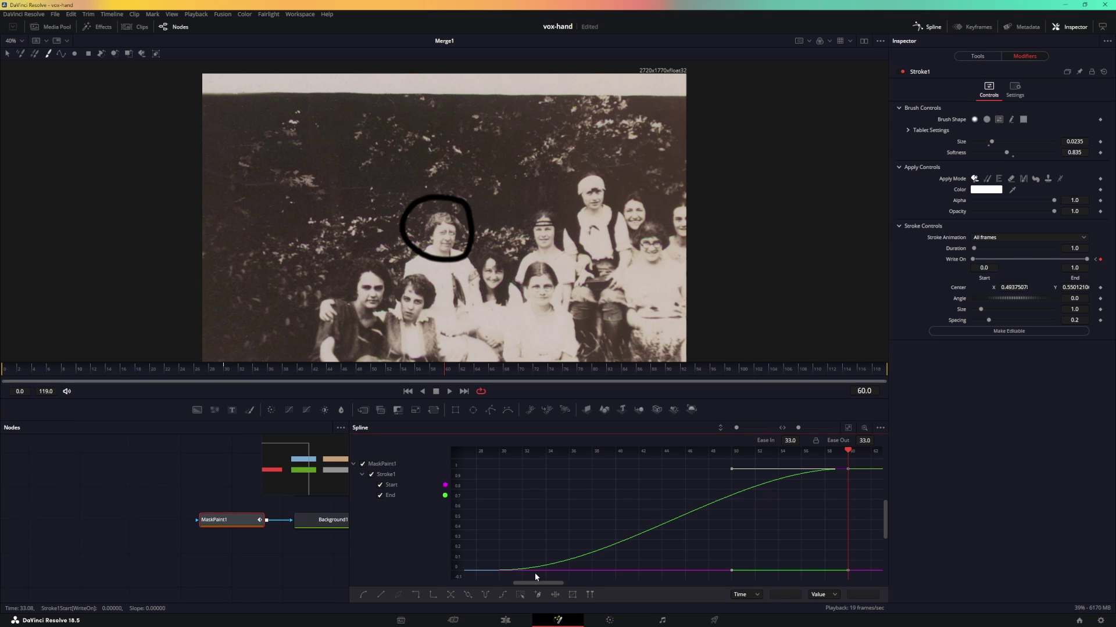
pyautogui.moveTo(780, 441); pyautogui.dragTo(728, 419)
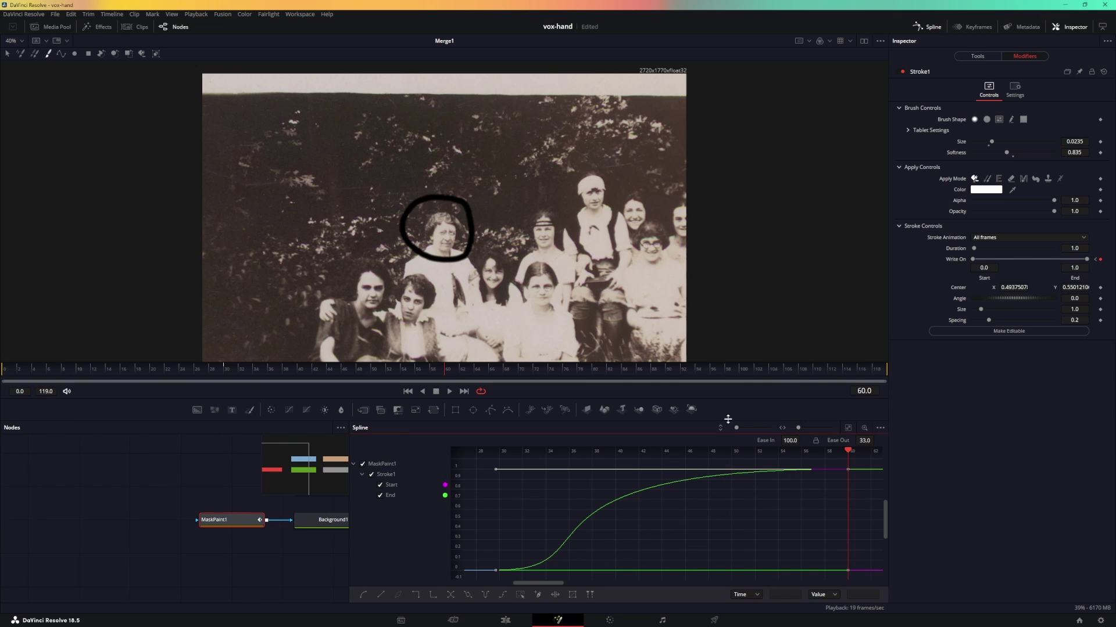
# Step: Return to the node graph, deselect nodes, and play from frame 0 to frame 72
pyautogui.click(913, 27)
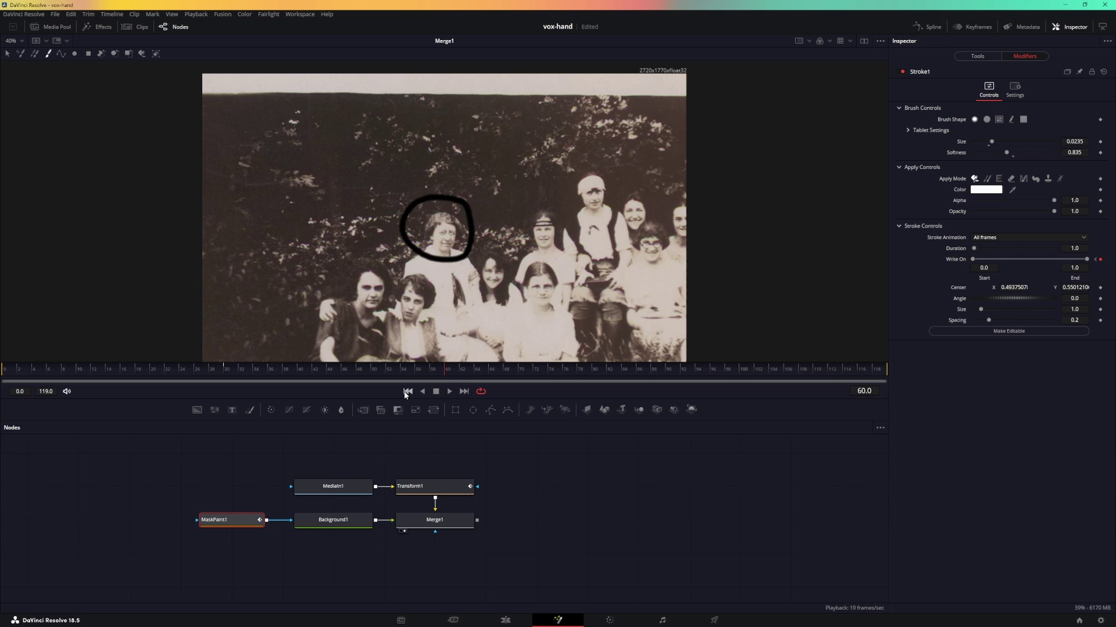
pyautogui.click(204, 372)
pyautogui.click(519, 513)
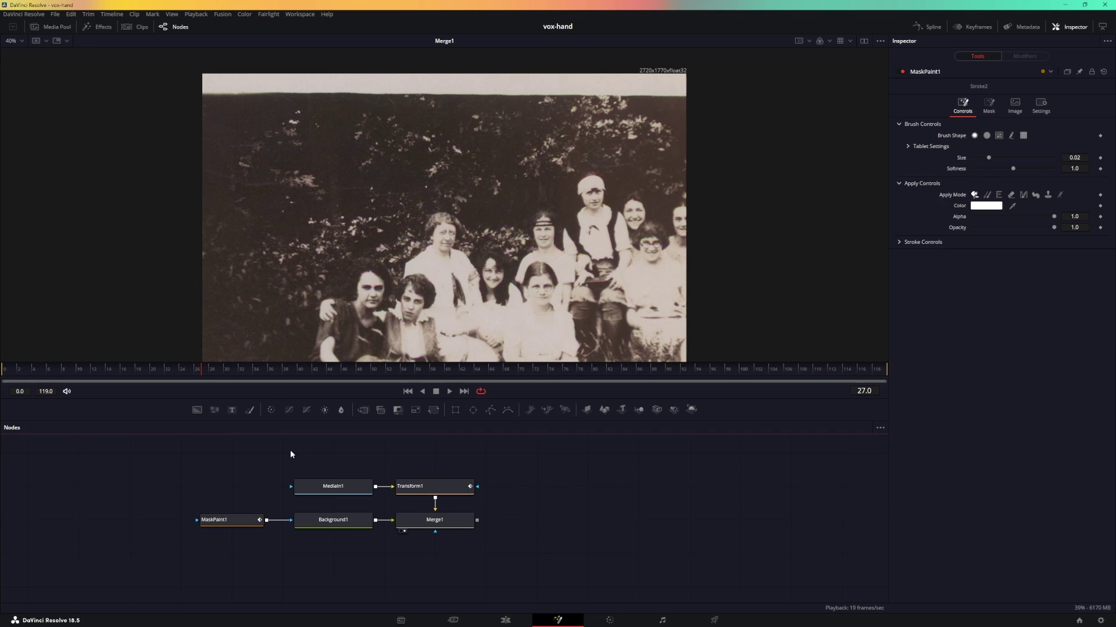
pyautogui.click(406, 393)
pyautogui.press('space')
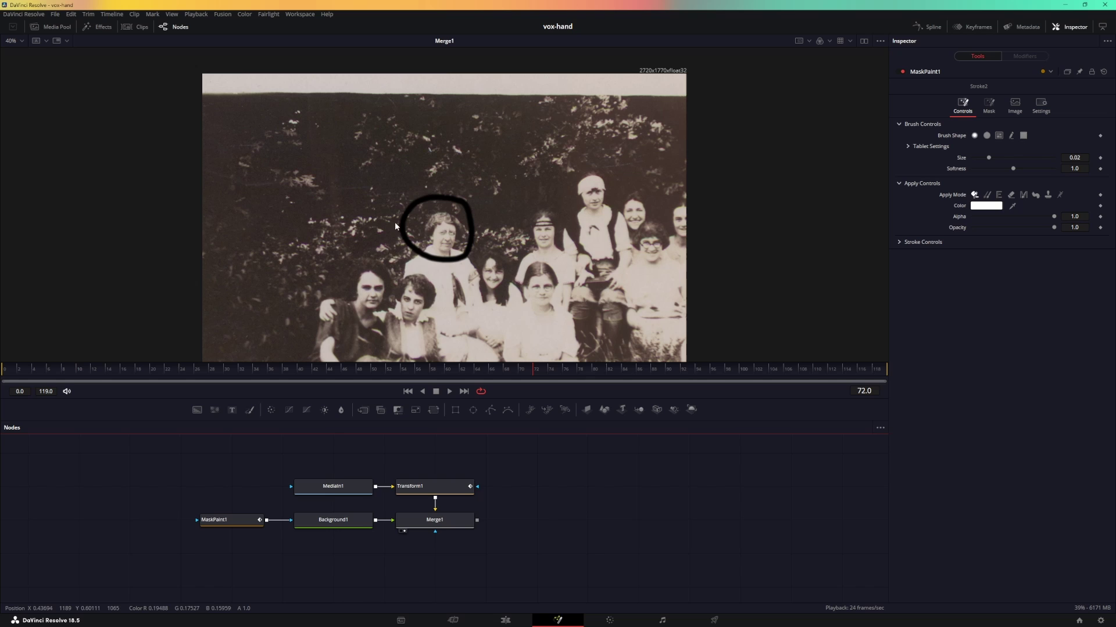
pyautogui.press('space')
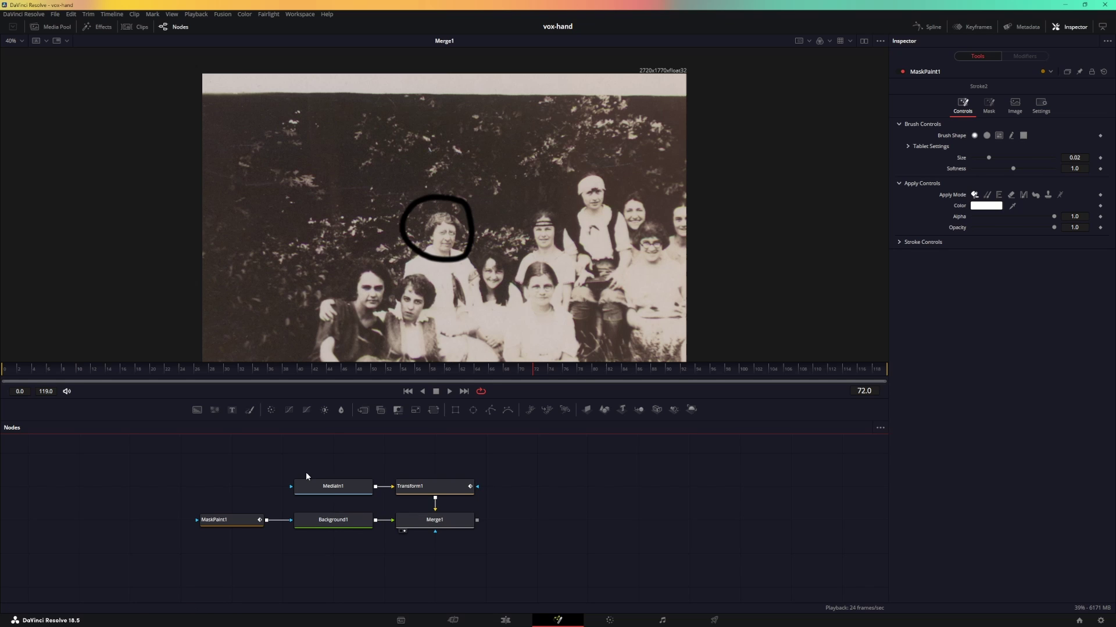
# Step: Paste copies of MediaIn1, Transform1, Background1 and Merge1, view Merge1_1, and add a Polygon mask
pyautogui.moveTo(276, 465); pyautogui.dragTo(471, 549)
pyautogui.hotkey('ctrl', 'v')
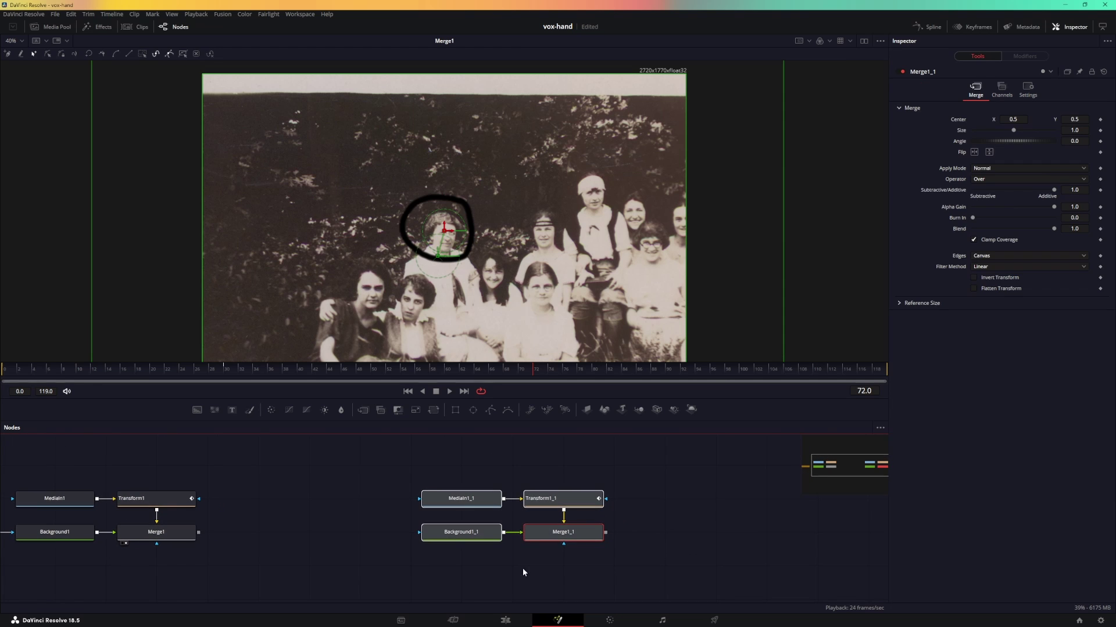
pyautogui.click(567, 534)
pyautogui.press('1')
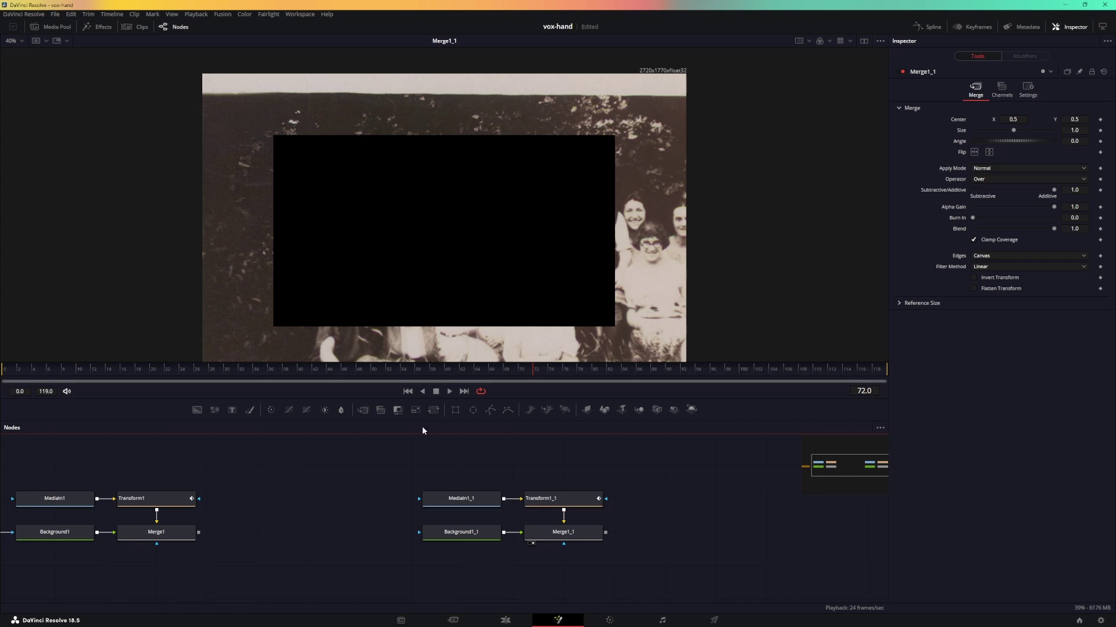
pyautogui.click(408, 391)
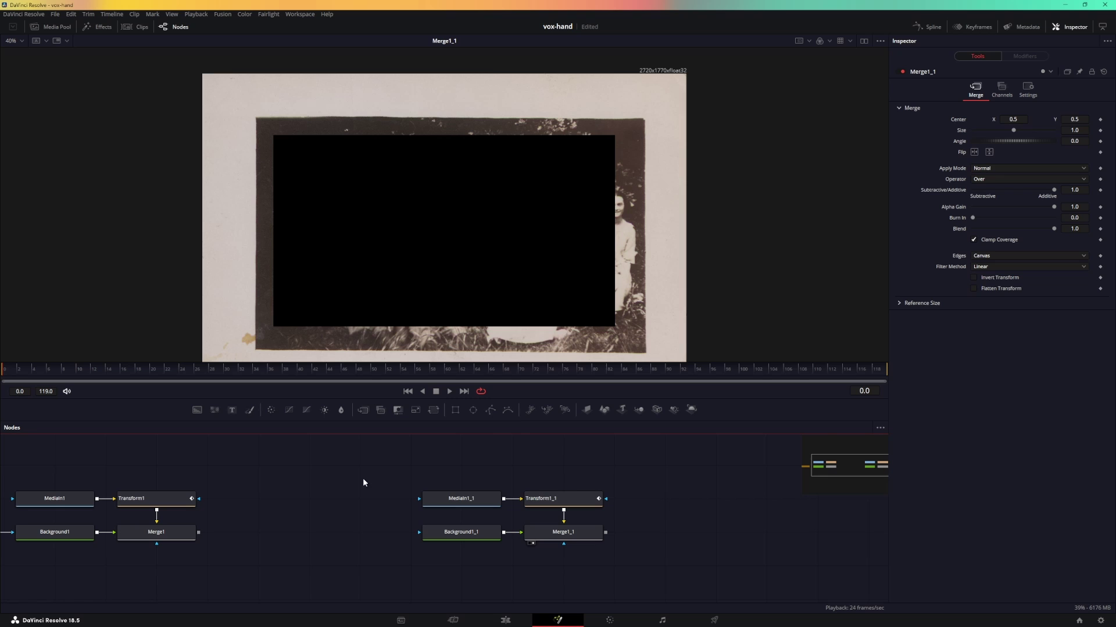
pyautogui.moveTo(490, 410); pyautogui.dragTo(442, 535)
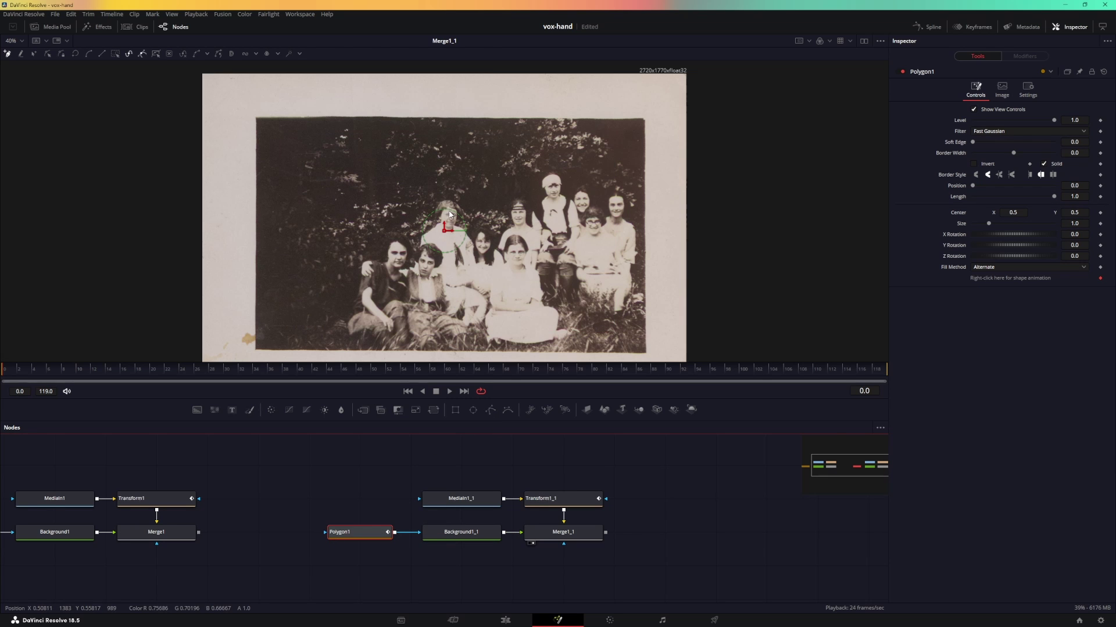
# Step: Zoom the viewer and draw a closed five-point polygon around the standing woman's head
pyautogui.scroll(3, 448, 210)
pyautogui.scroll(2, 453, 214)
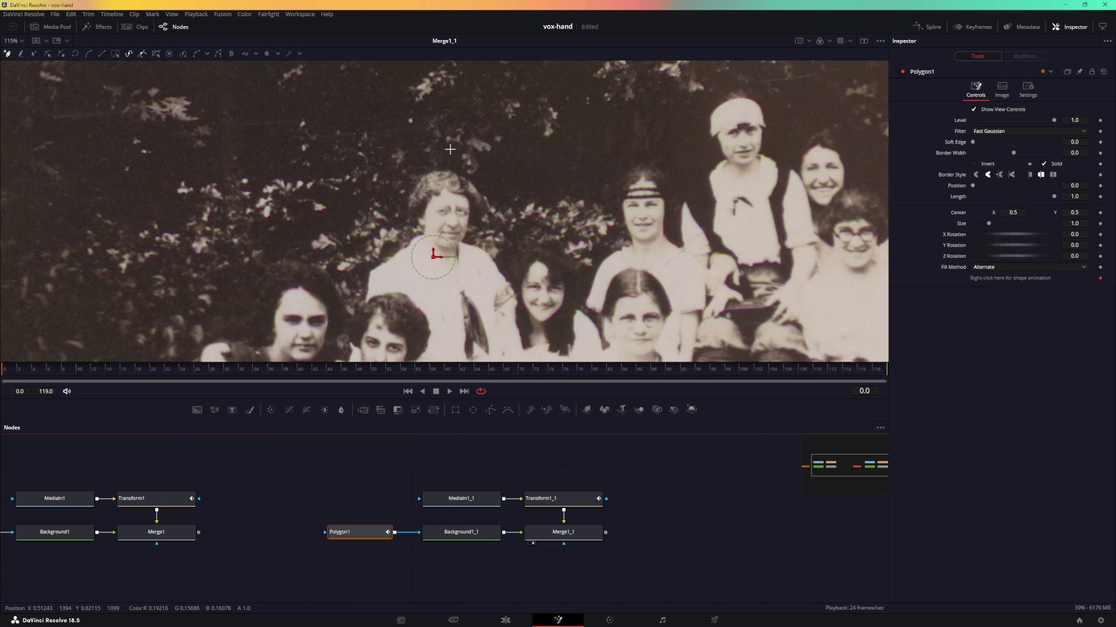
pyautogui.moveTo(450, 149); pyautogui.dragTo(353, 149)
pyautogui.click(378, 192)
pyautogui.moveTo(419, 244); pyautogui.dragTo(427, 254)
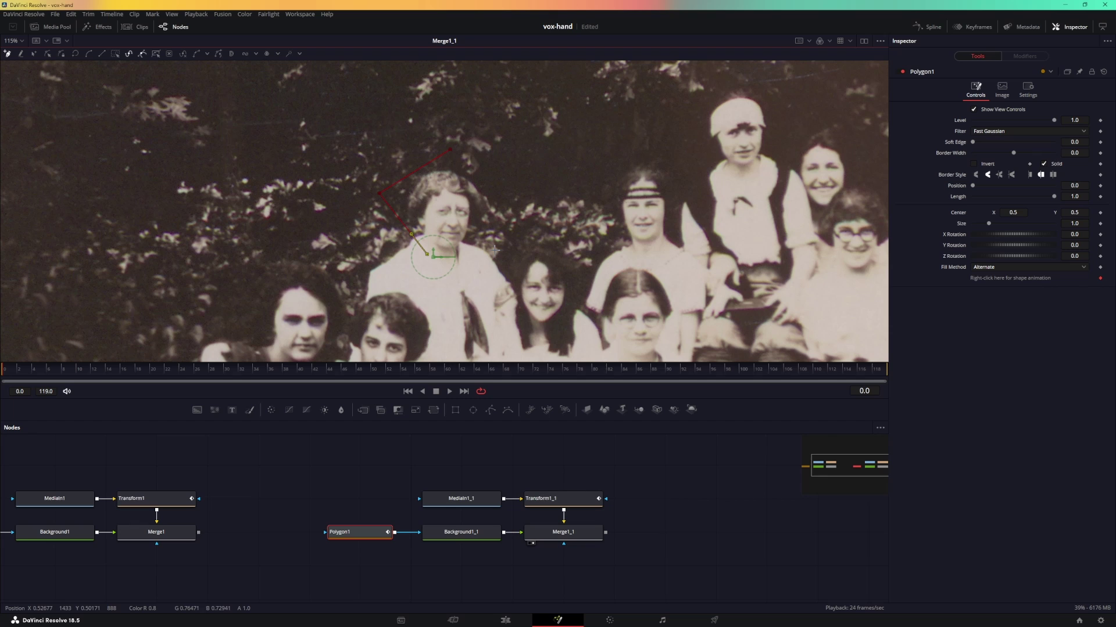
pyautogui.click(503, 238)
pyautogui.click(497, 174)
pyautogui.moveTo(449, 152); pyautogui.dragTo(423, 147)
# Step: Smooth all of Polygon1's points, uncheck Solid, and set Border Width to 0.011
pyautogui.click(118, 55)
pyautogui.click(90, 54)
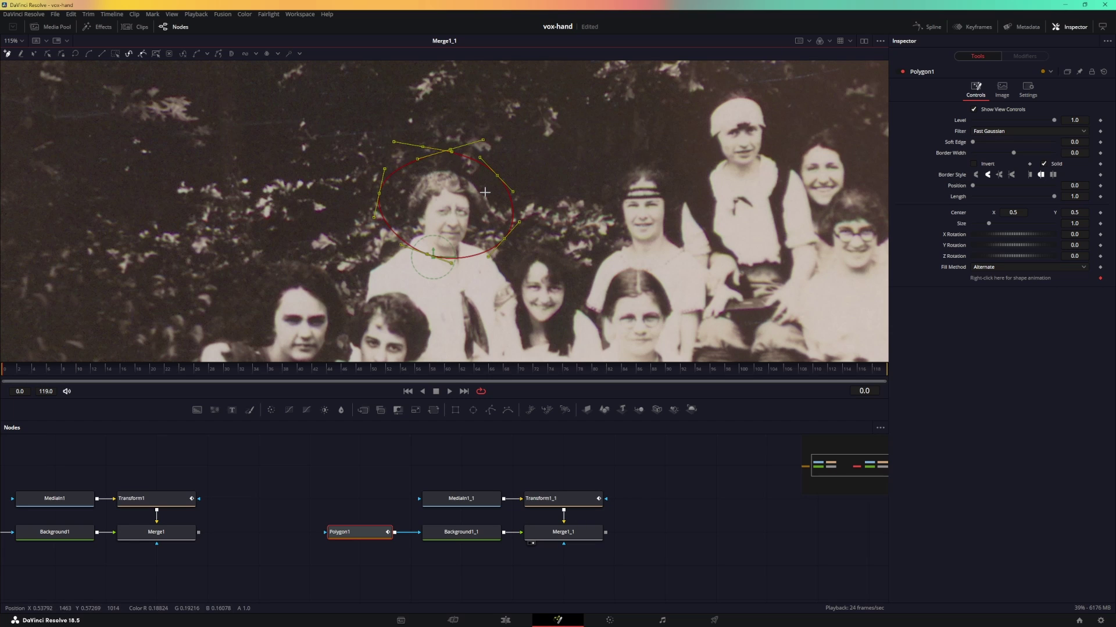
pyautogui.click(1044, 164)
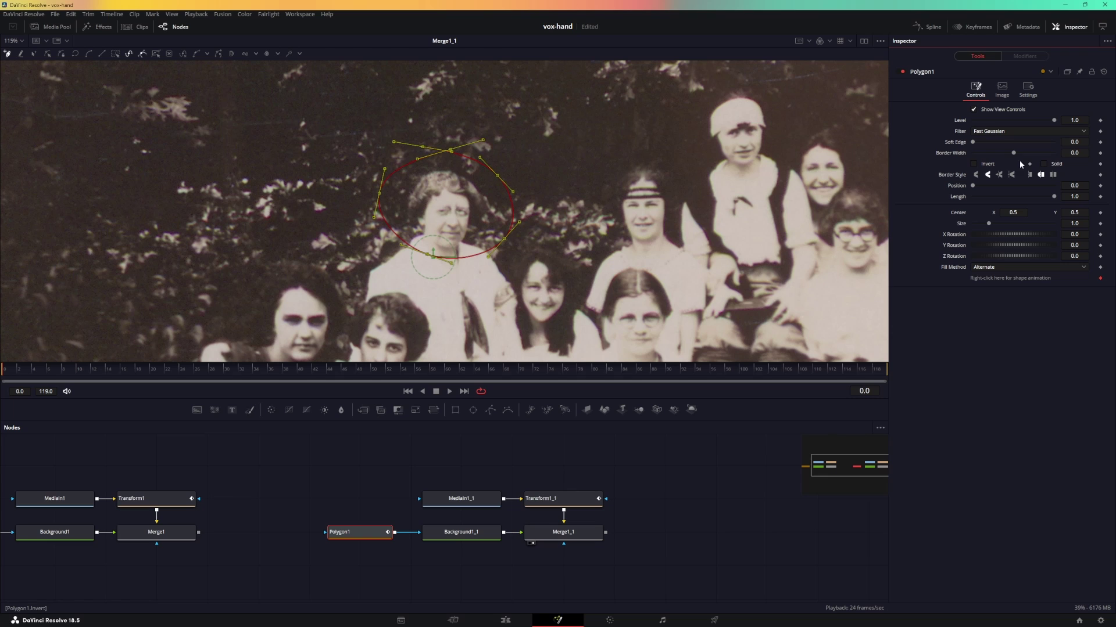
pyautogui.moveTo(1014, 153); pyautogui.dragTo(1015, 153)
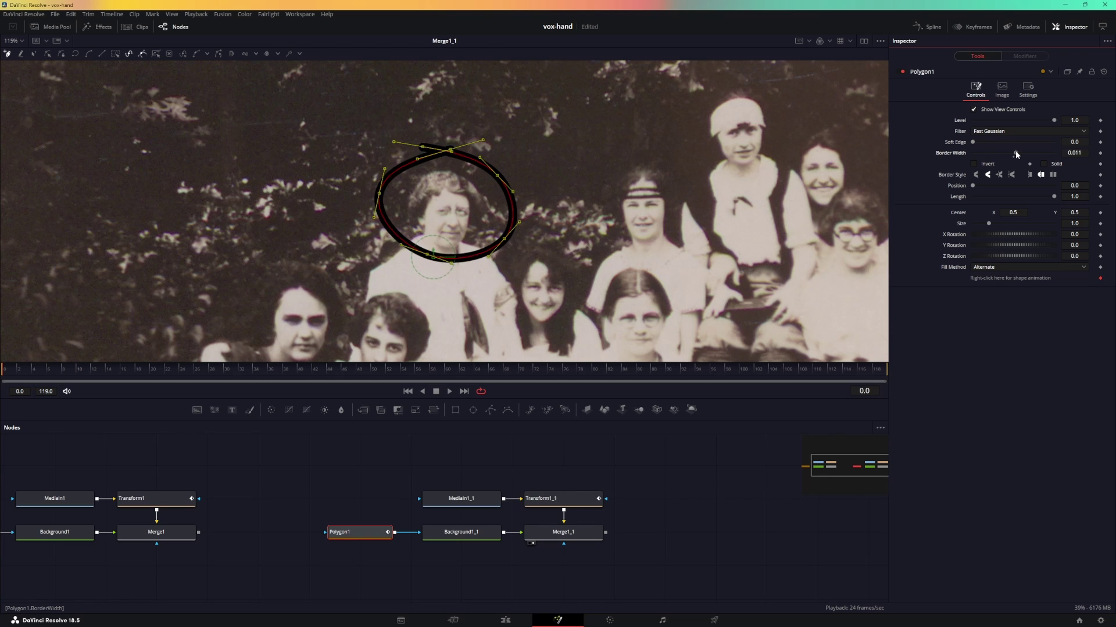
pyautogui.click(442, 238)
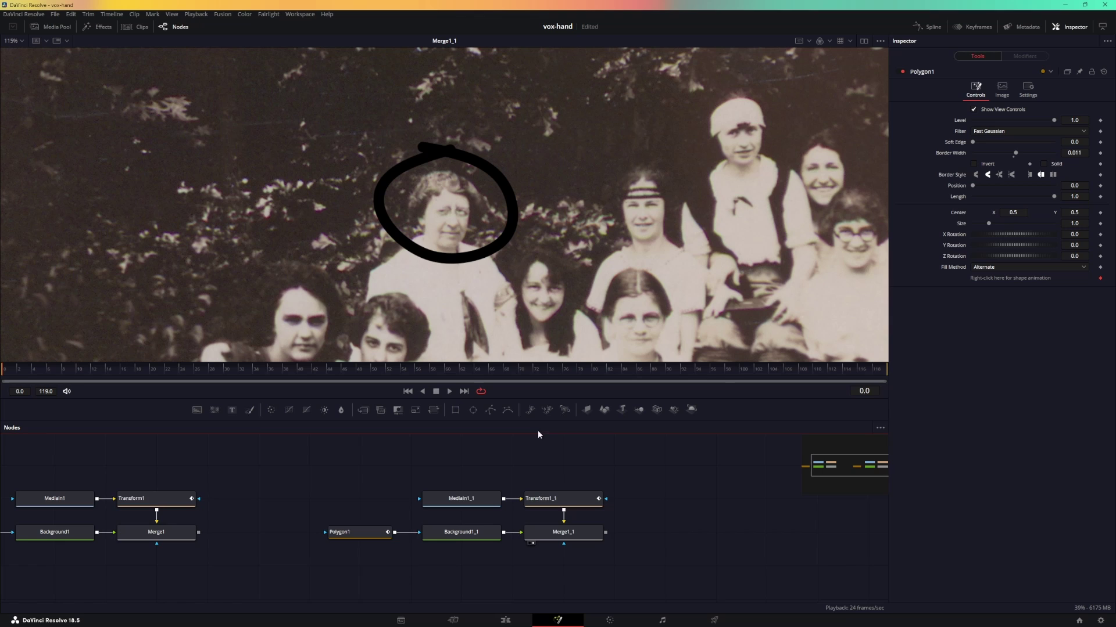
# Step: Nudge the ring's top point right, then keyframe Length at 0.0 on frame 30
pyautogui.click(368, 533)
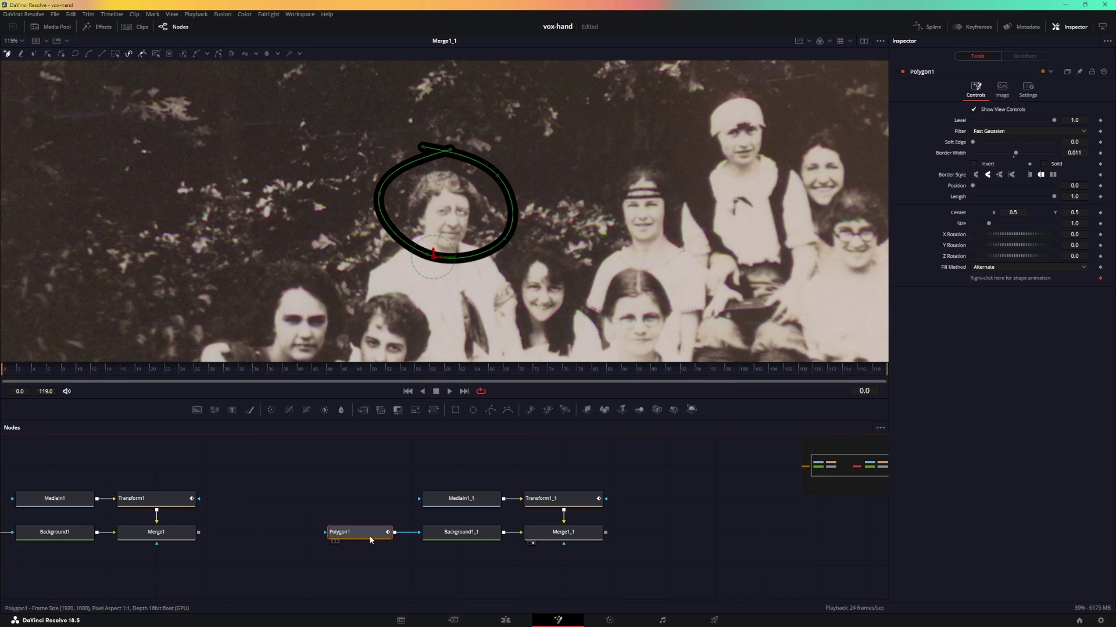
pyautogui.click(453, 151)
pyautogui.moveTo(455, 153); pyautogui.dragTo(481, 150)
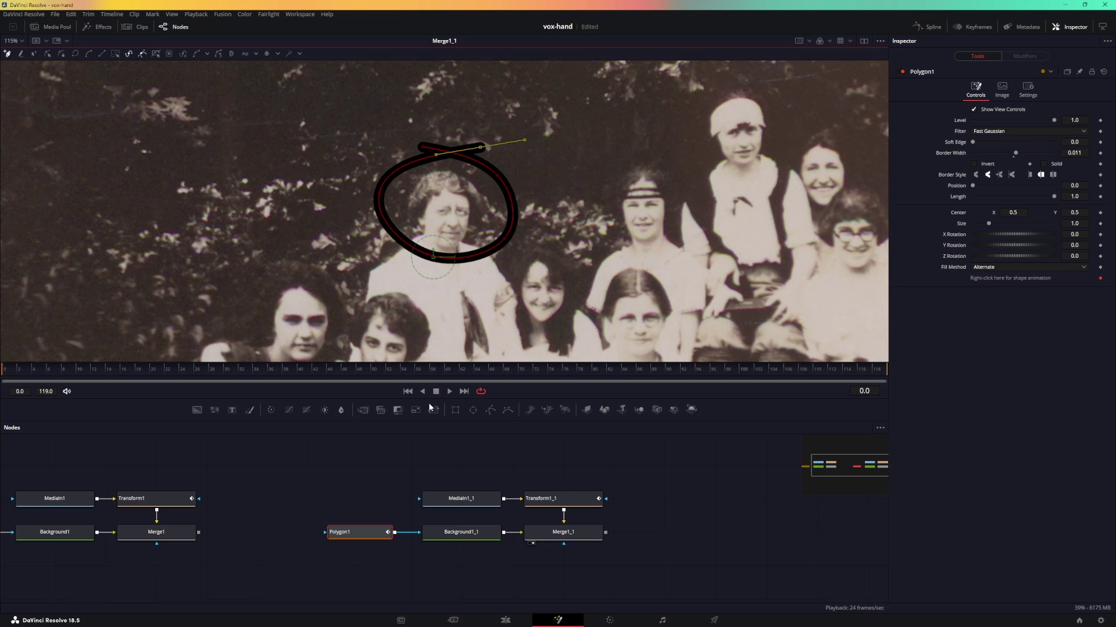
pyautogui.click(228, 370)
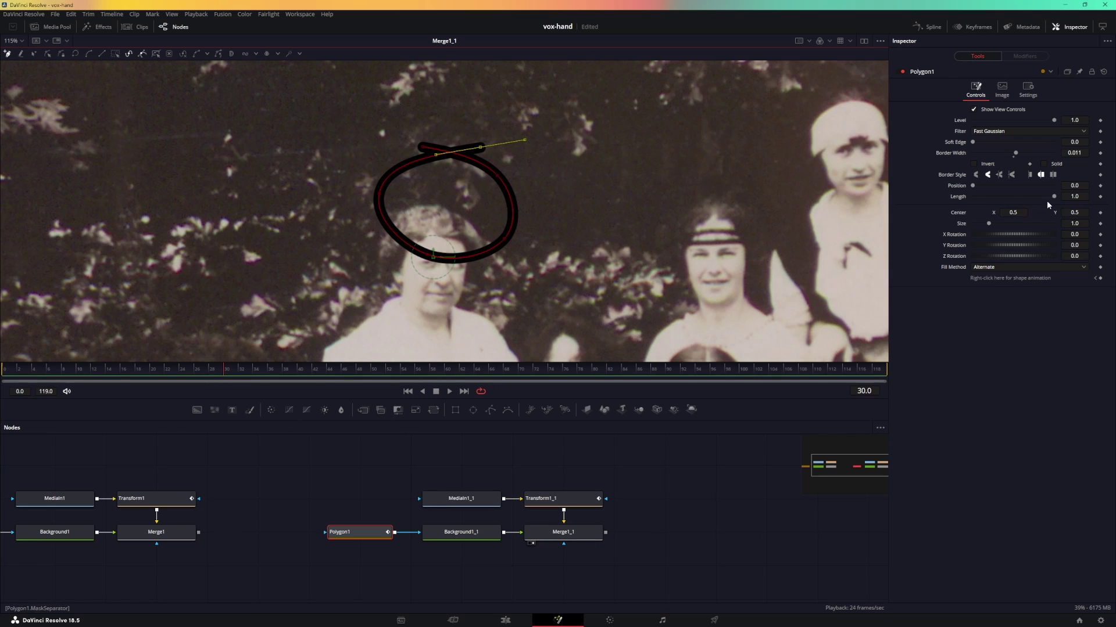
pyautogui.moveTo(1053, 196); pyautogui.dragTo(950, 201)
pyautogui.click(1100, 196)
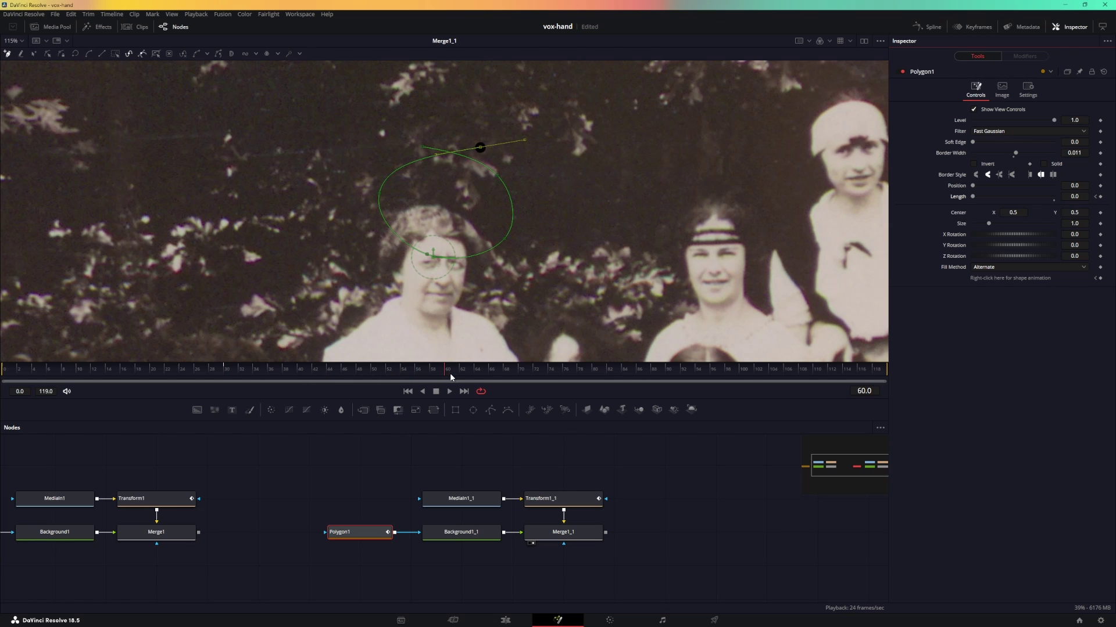
# Step: Set Length to 1.0, then apply Smooth and Ease In 100 to the keys in the Spline editor
pyautogui.moveTo(979, 196); pyautogui.dragTo(1058, 197)
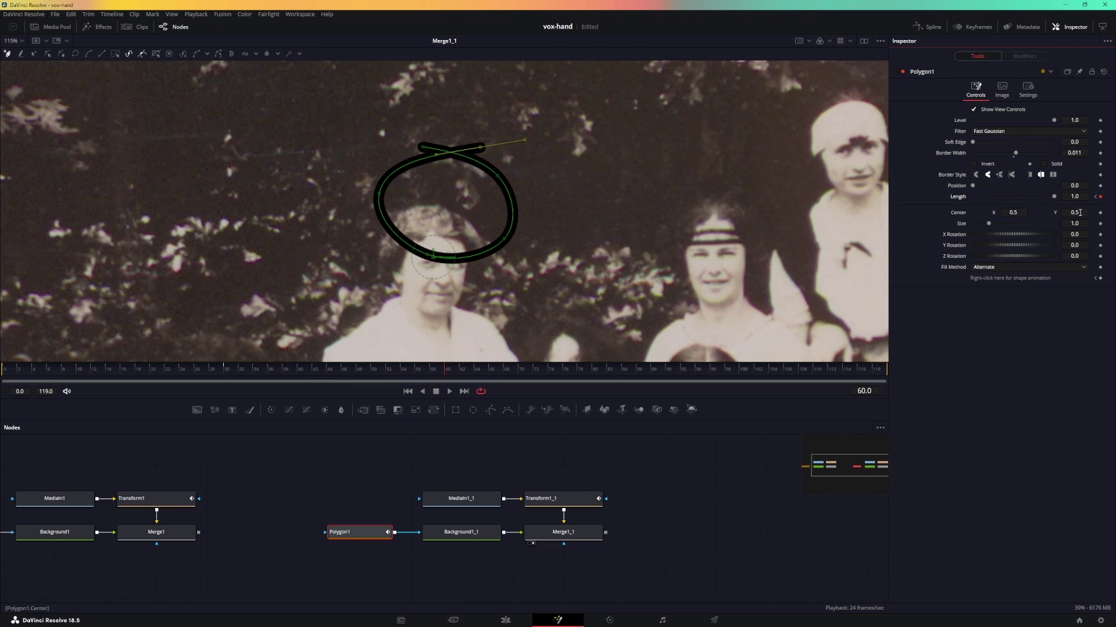
pyautogui.click(928, 26)
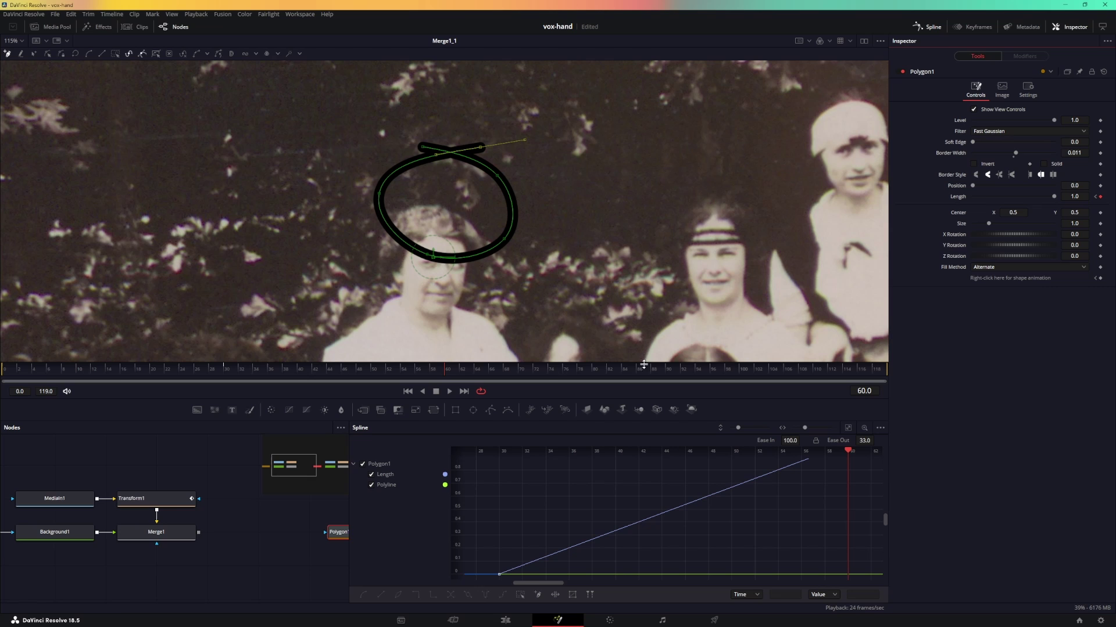
pyautogui.click(847, 429)
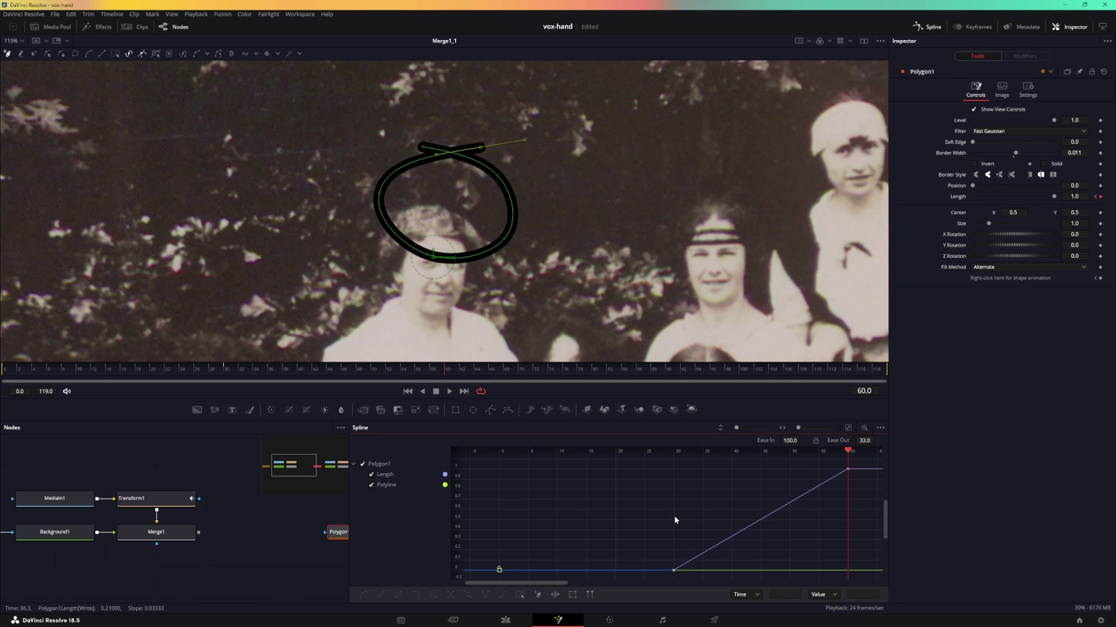
pyautogui.click(520, 595)
pyautogui.moveTo(789, 469); pyautogui.dragTo(671, 469)
pyautogui.hotkey('shift', '8')
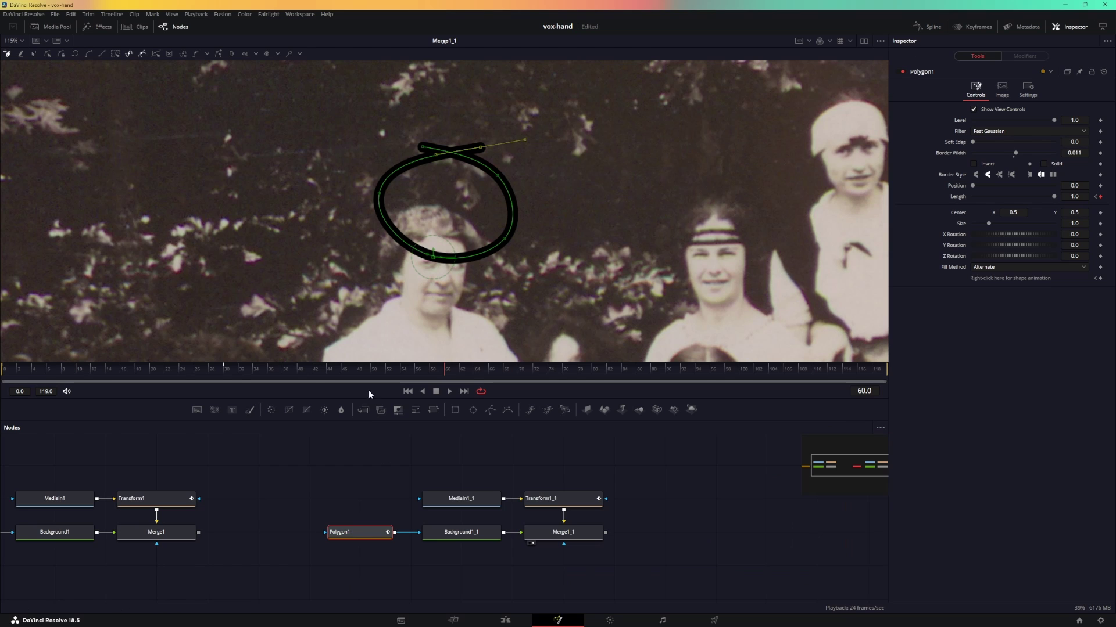
# Step: Keyframe Polygon1's Level at 0.0 on frame 29 and 1.0 on frame 30, then return to start
pyautogui.click(226, 369)
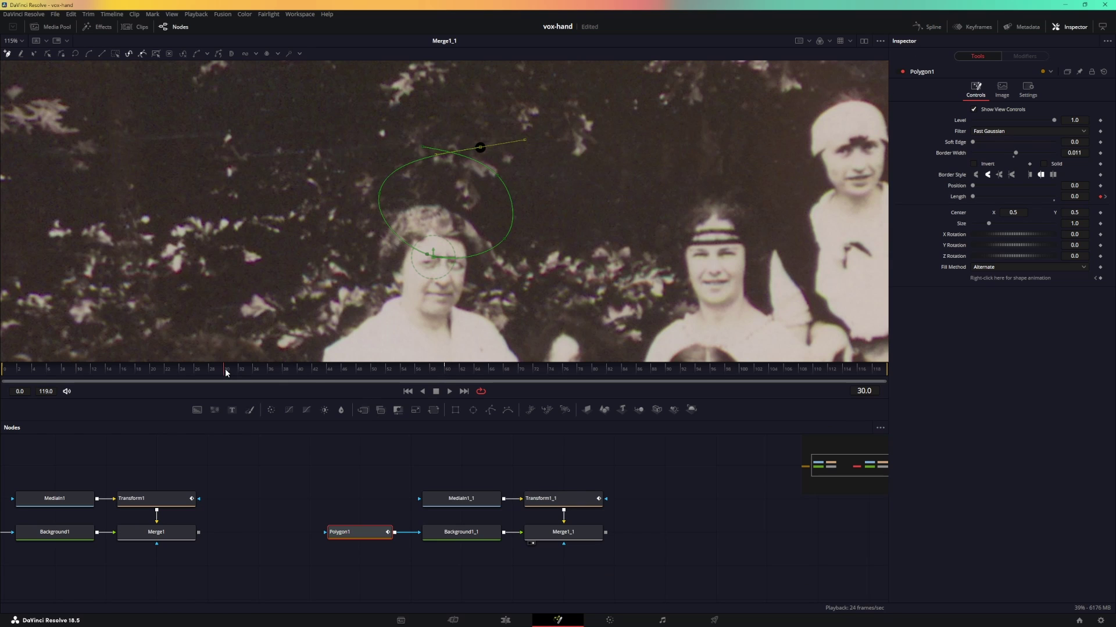
pyautogui.click(409, 477)
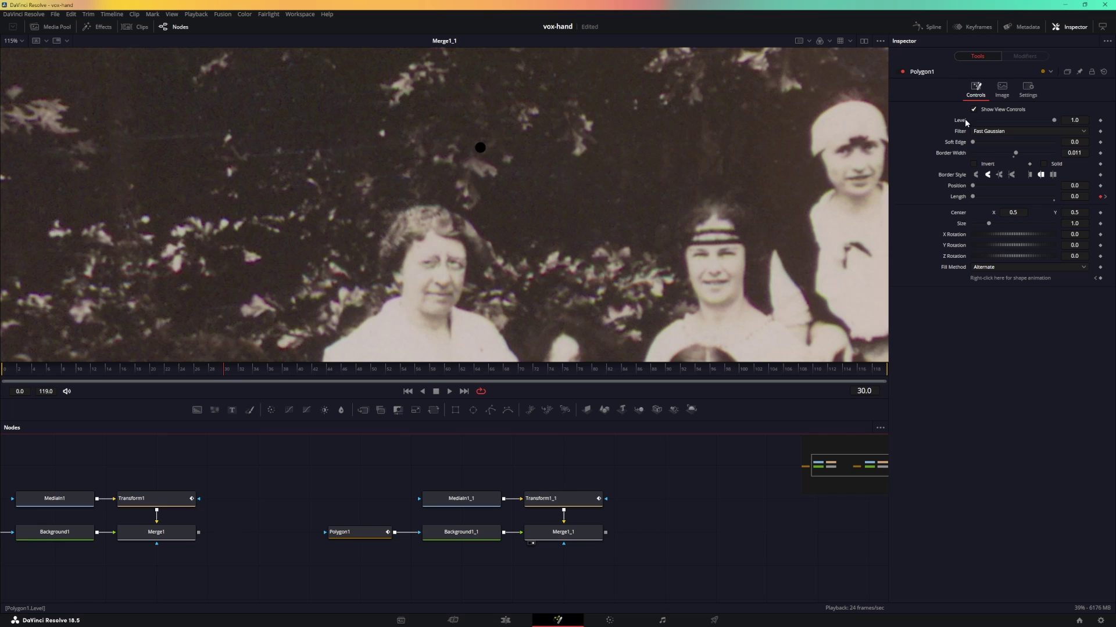
pyautogui.moveTo(1053, 120); pyautogui.dragTo(942, 126)
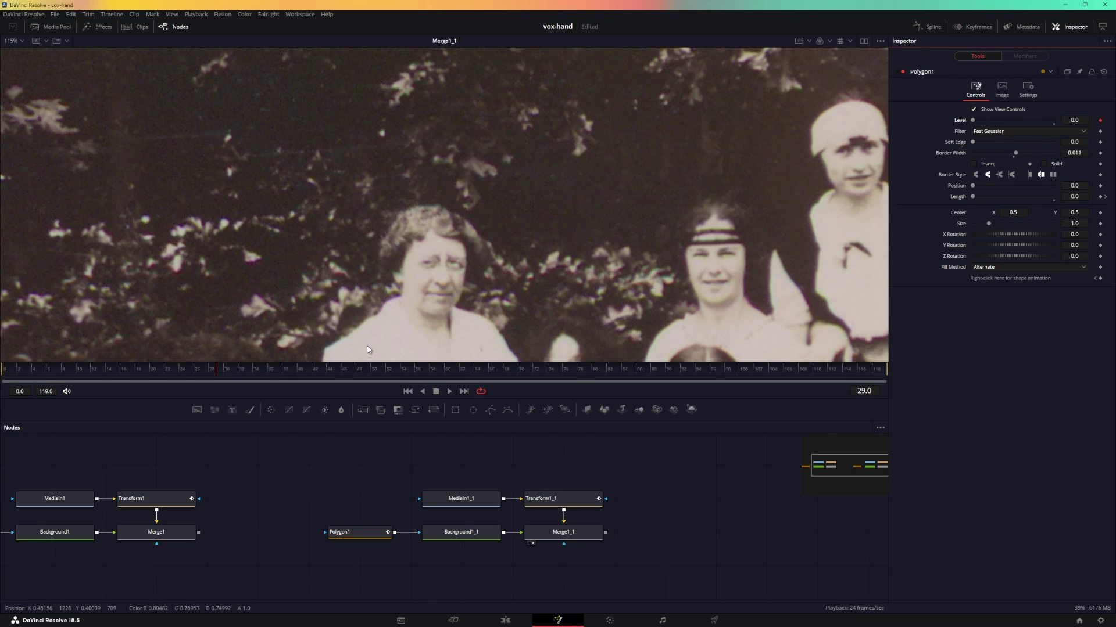
pyautogui.press('Right')
pyautogui.doubleClick(973, 121)
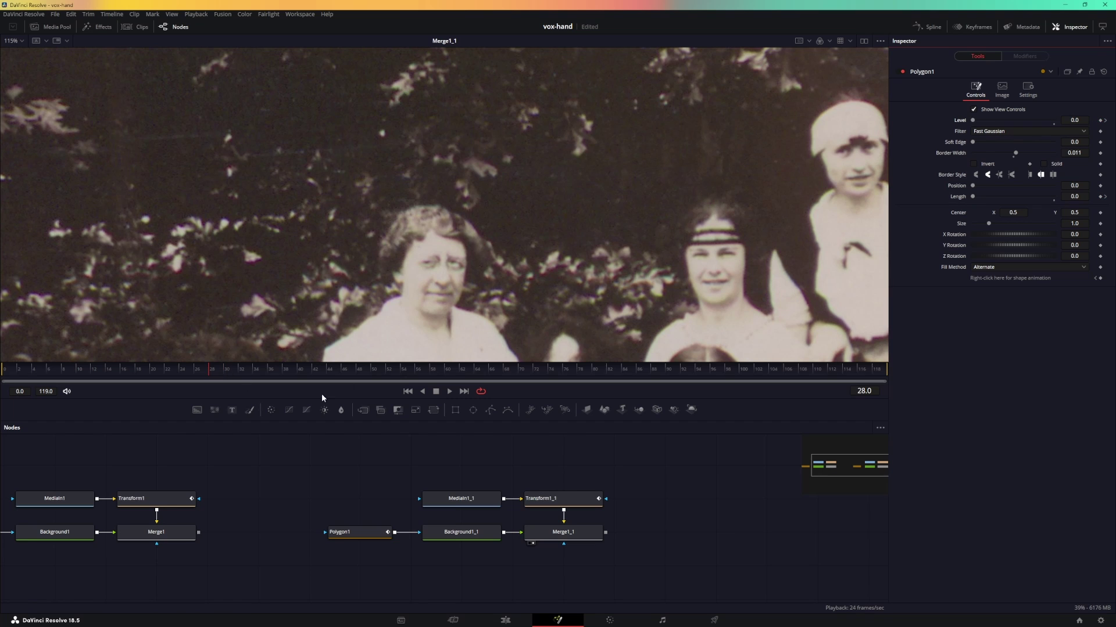
pyautogui.click(407, 392)
# Step: Set Polygon1's Center Y to 0.401 and Size to 1.444 to frame the woman's face
pyautogui.scroll(-4, 480, 209)
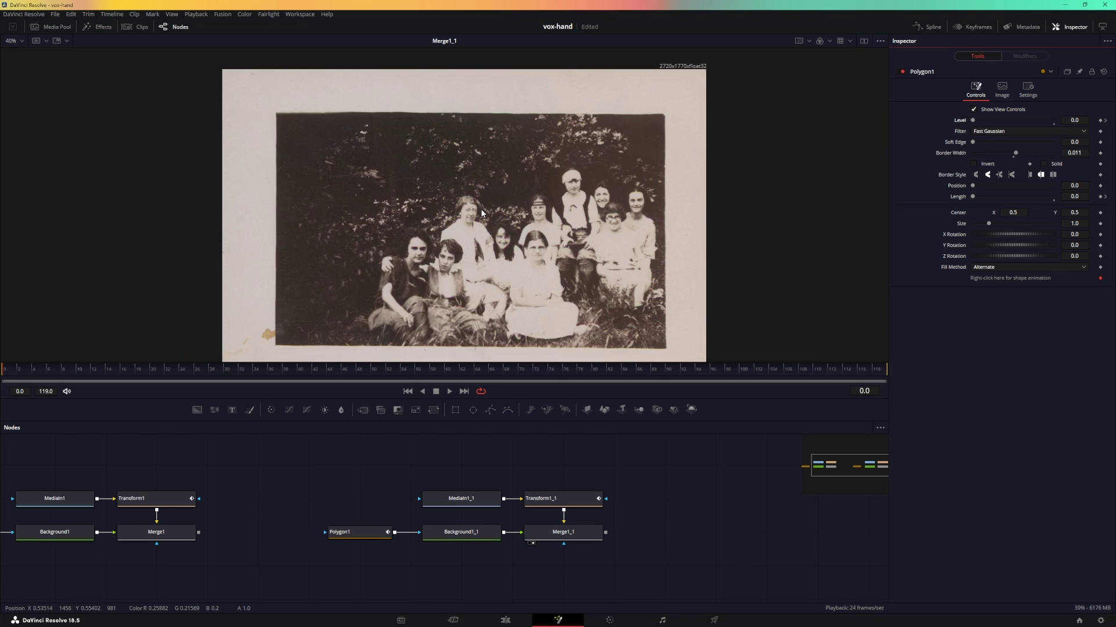
pyautogui.press('space')
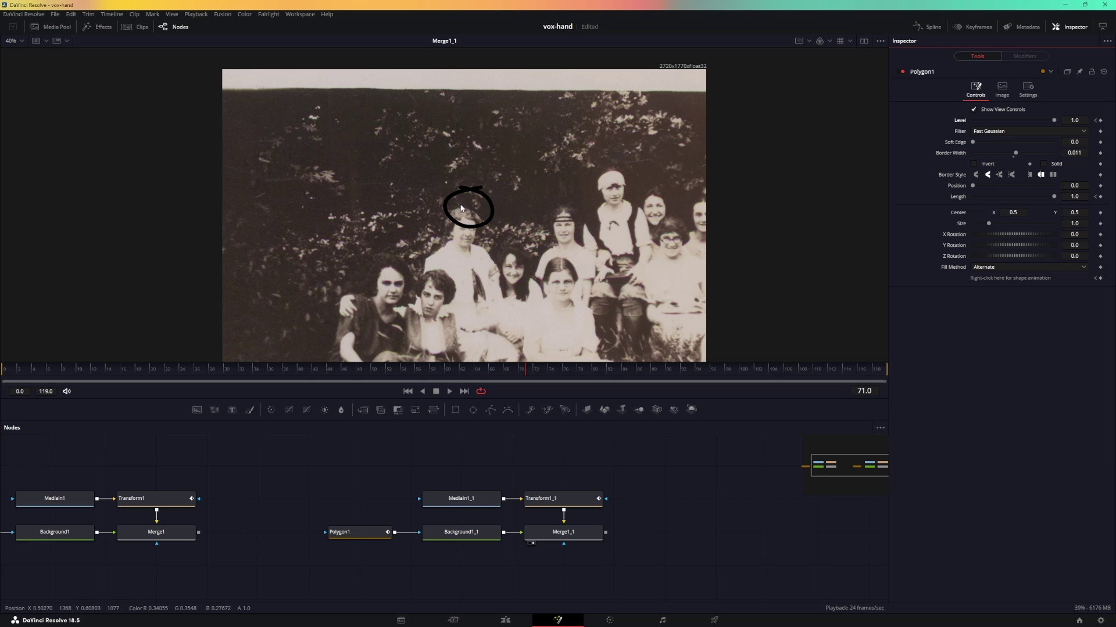
pyautogui.click(372, 536)
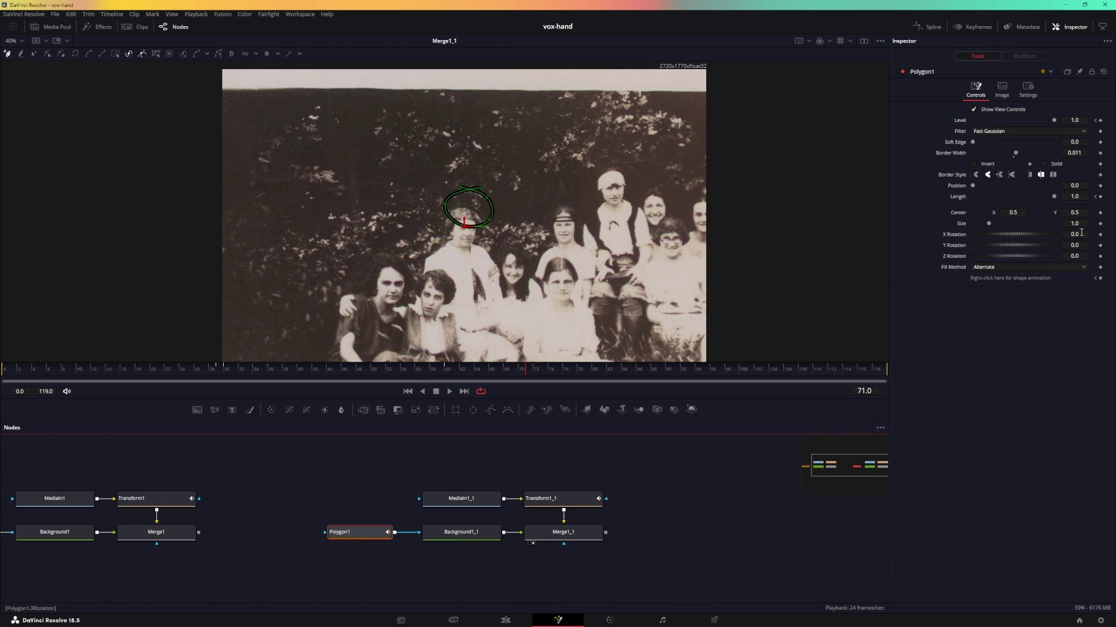
pyautogui.moveTo(1064, 216); pyautogui.dragTo(1013, 211)
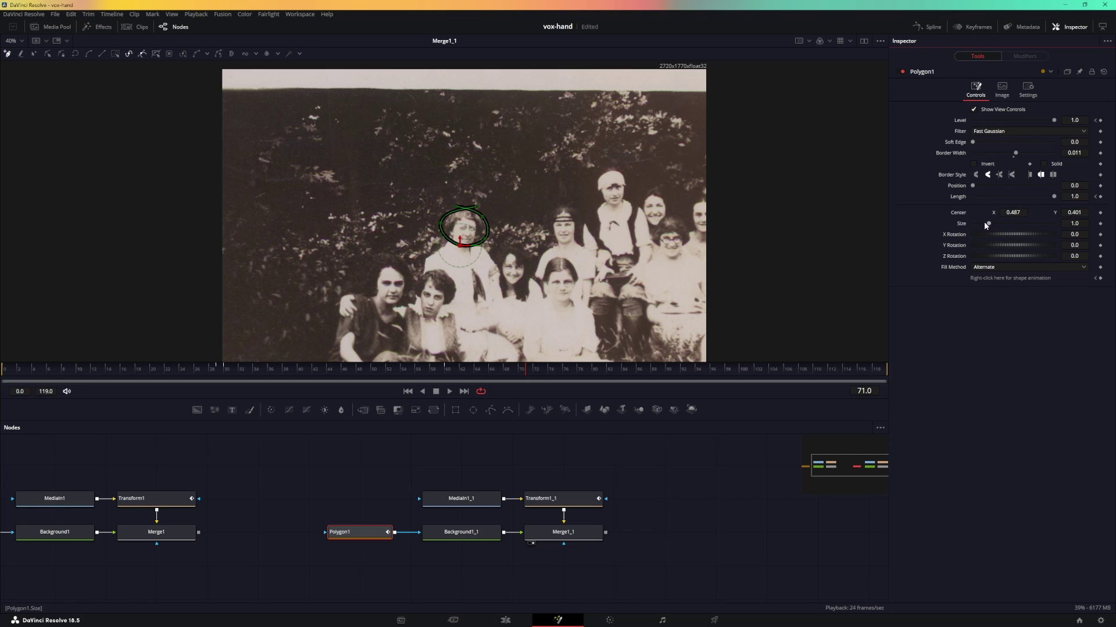
pyautogui.moveTo(988, 223); pyautogui.dragTo(995, 223)
# Step: Box-select the five comp nodes and shift them to the right
pyautogui.moveTo(321, 490); pyautogui.dragTo(605, 561)
pyautogui.moveTo(587, 536); pyautogui.dragTo(687, 535)
pyautogui.click(378, 545)
# Step: Add a Mask Paint node after Merge1
pyautogui.click(156, 532)
pyautogui.hotkey('shift', 'space')
pyautogui.write('mask')
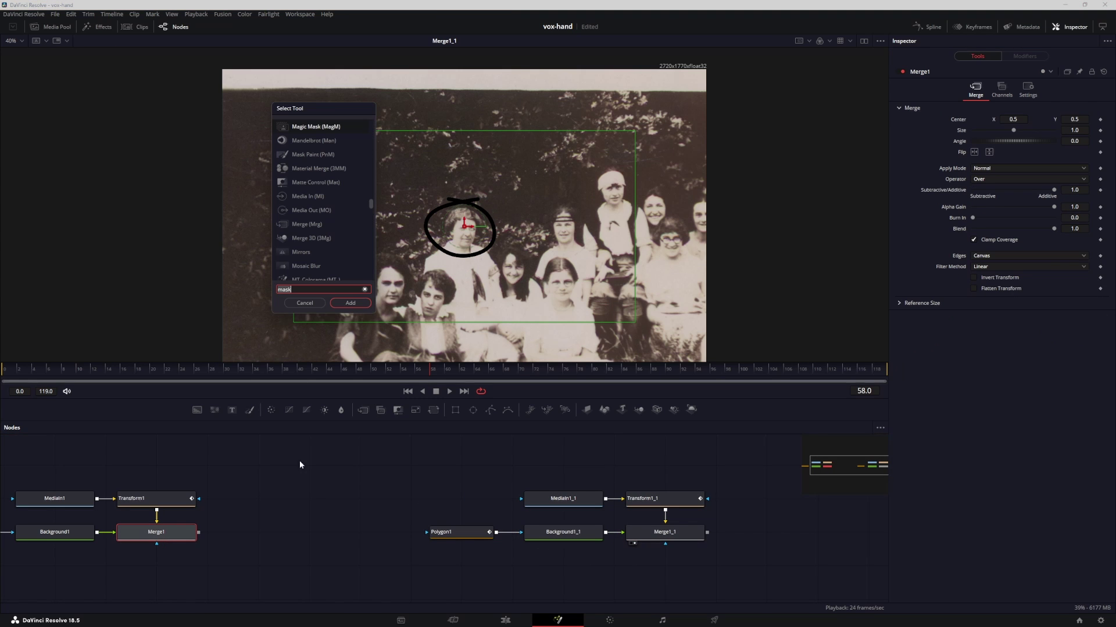
pyautogui.press('Down')
pyautogui.press('Down')
pyautogui.press('Return')
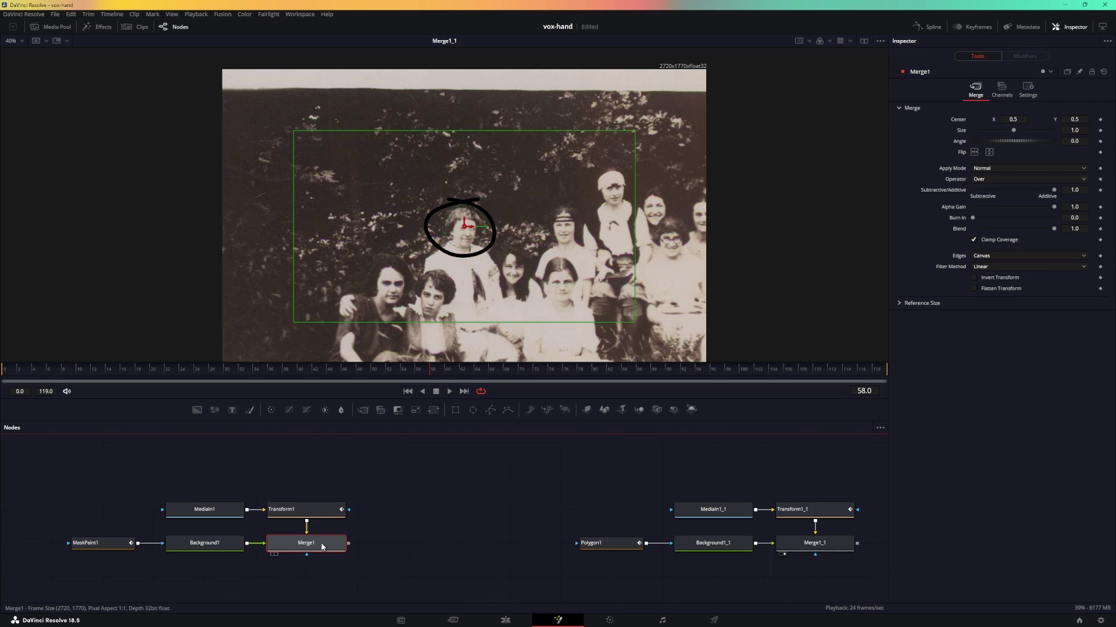
# Step: Add a Stop Motion node after Merge1 with Frame Repeat 2 and preview the playback
pyautogui.hotkey('shift', 'space')
pyautogui.write('stop')
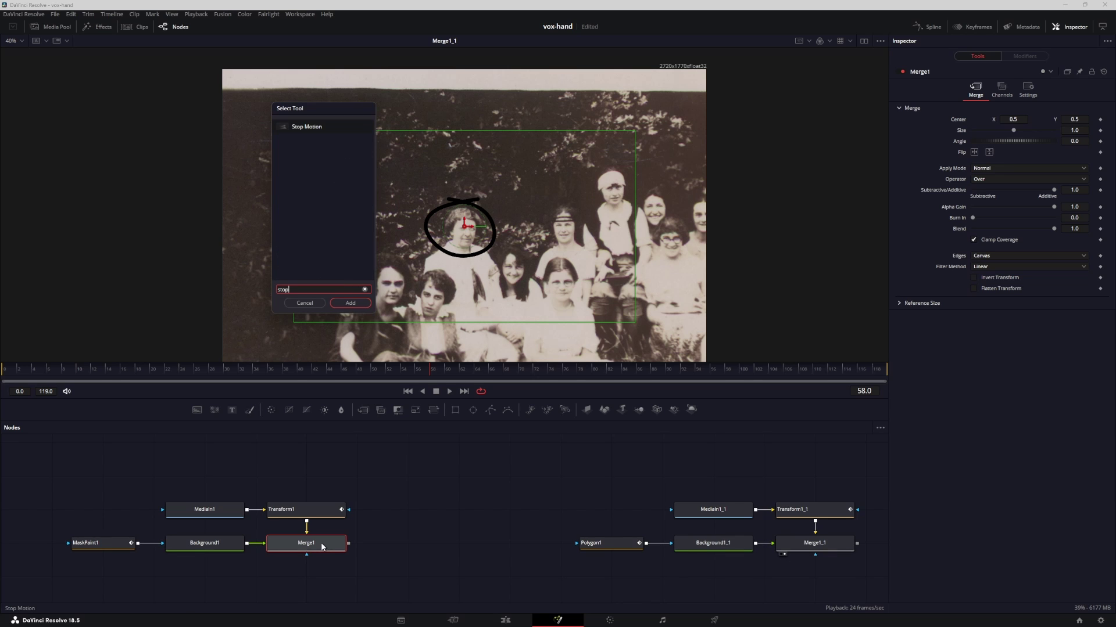
pyautogui.press('Return')
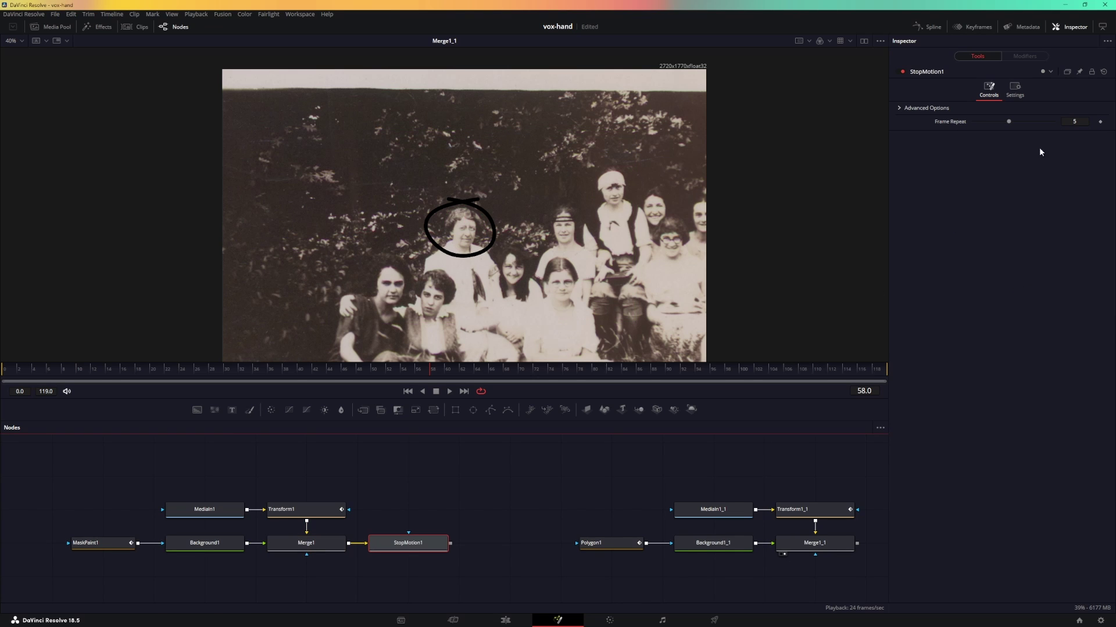
pyautogui.click(1074, 121)
pyautogui.write('2')
pyautogui.press('Return')
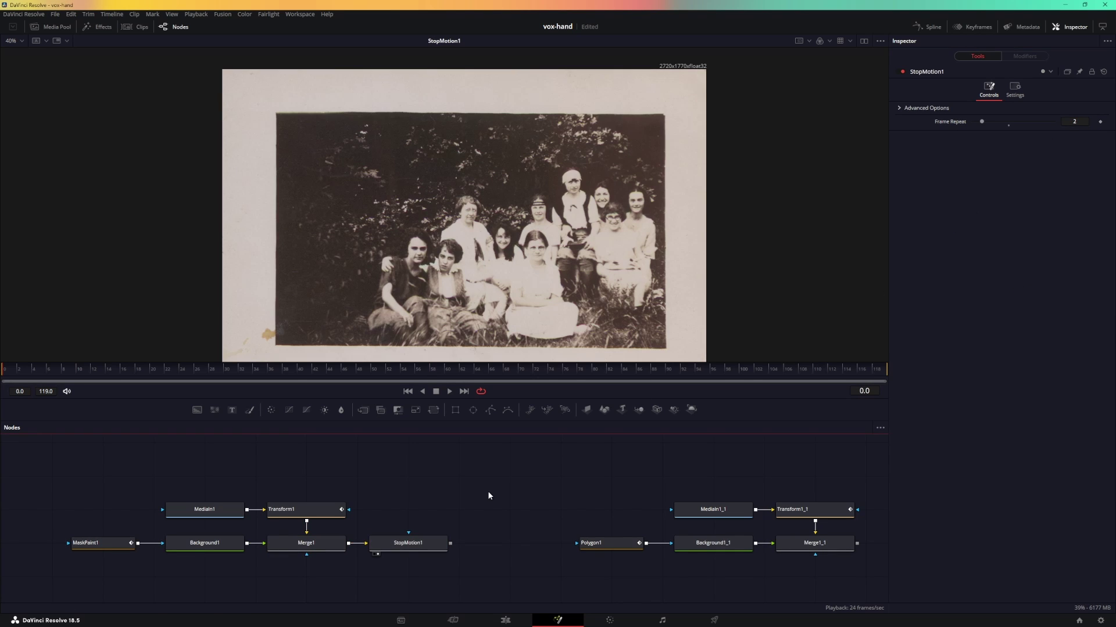
pyautogui.click(487, 490)
pyautogui.press('space')
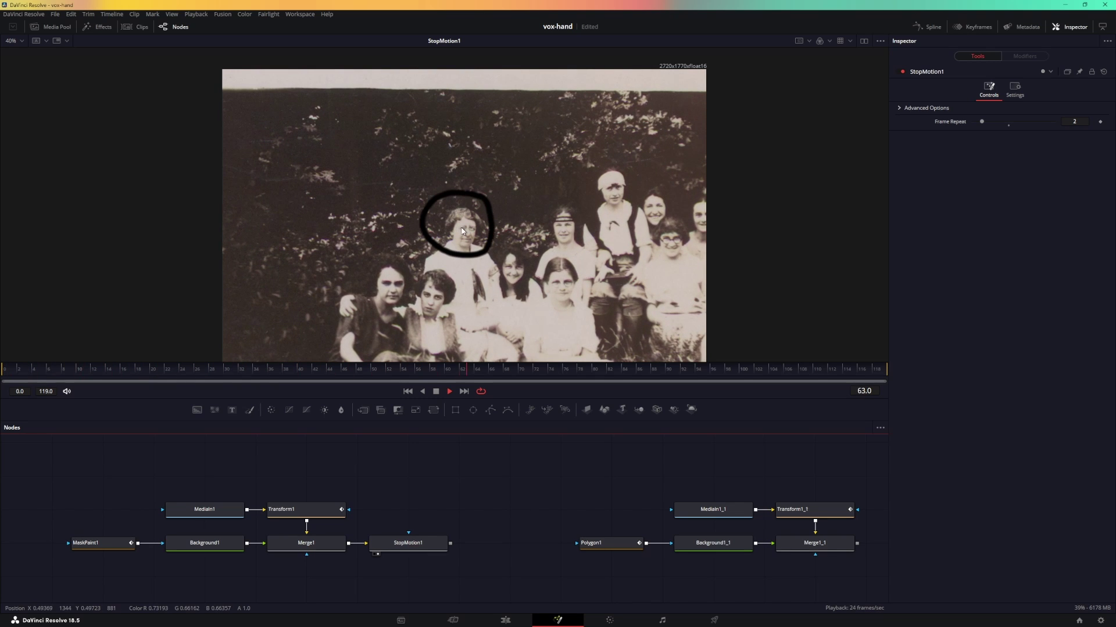
pyautogui.press('space')
# Step: Paste the Stop Motion node after Merge1_1 and play from the first frame
pyautogui.click(430, 548)
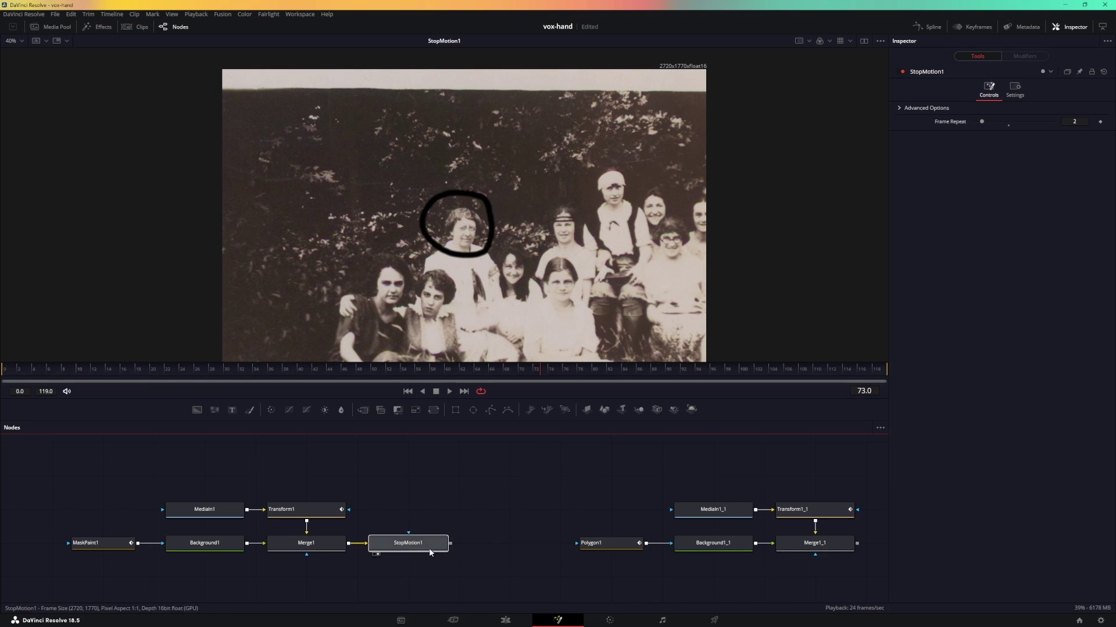
pyautogui.hscroll(6, 353, 495)
pyautogui.click(482, 523)
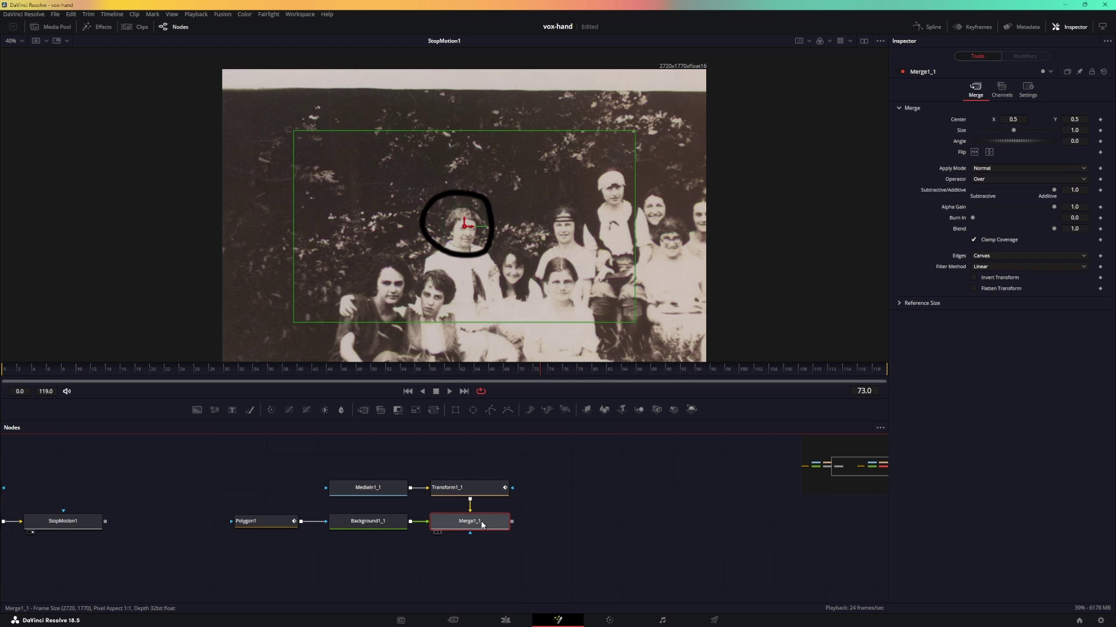
pyautogui.hotkey('ctrl', 'v')
pyautogui.press('1')
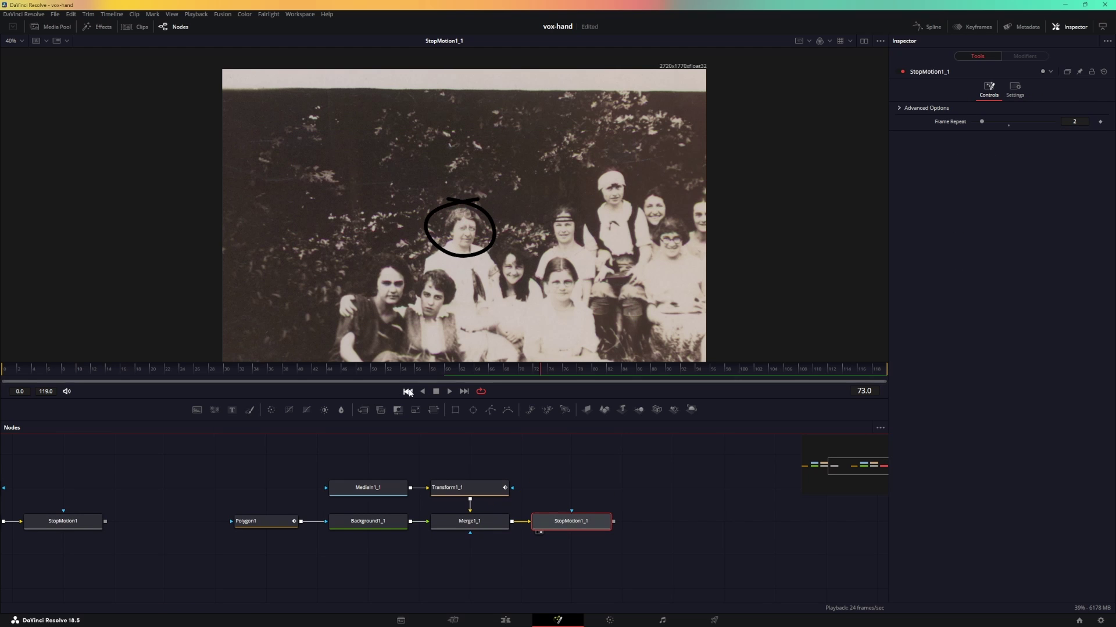
pyautogui.click(408, 392)
pyautogui.click(588, 464)
pyautogui.press('space')
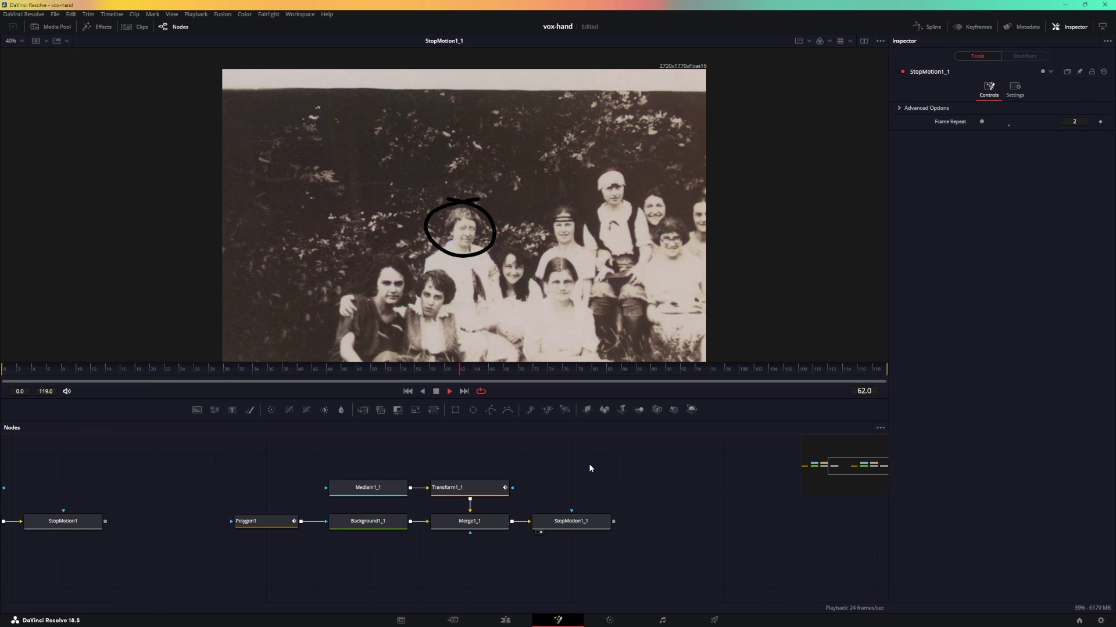
pyautogui.click(466, 522)
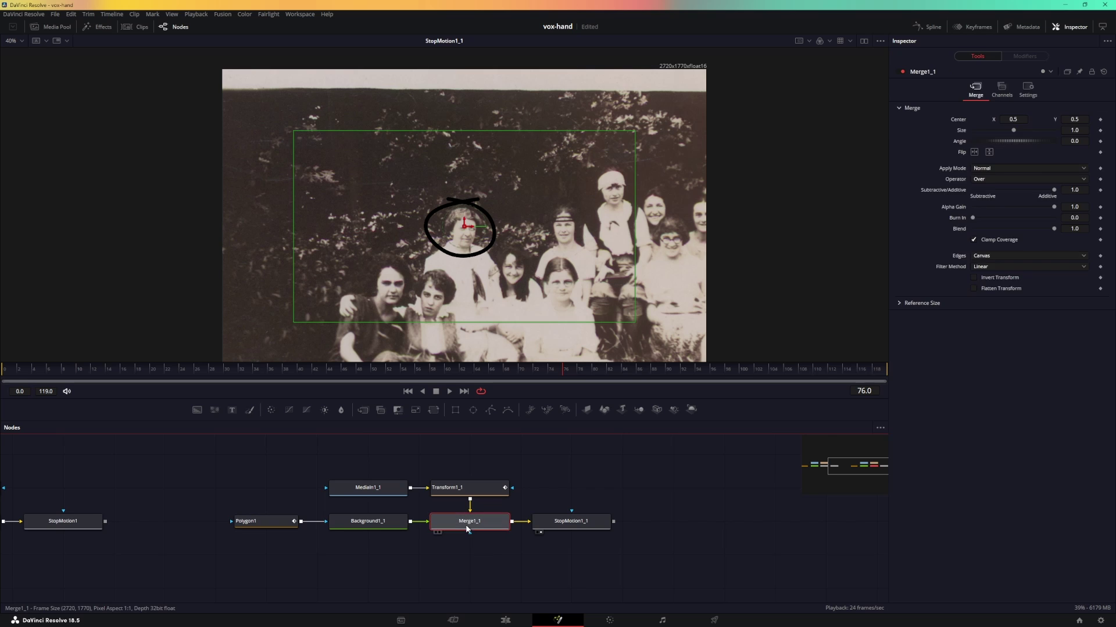
# Step: Try Overlay, then set Merge1_1's Apply Mode to Soft Light
pyautogui.click(987, 169)
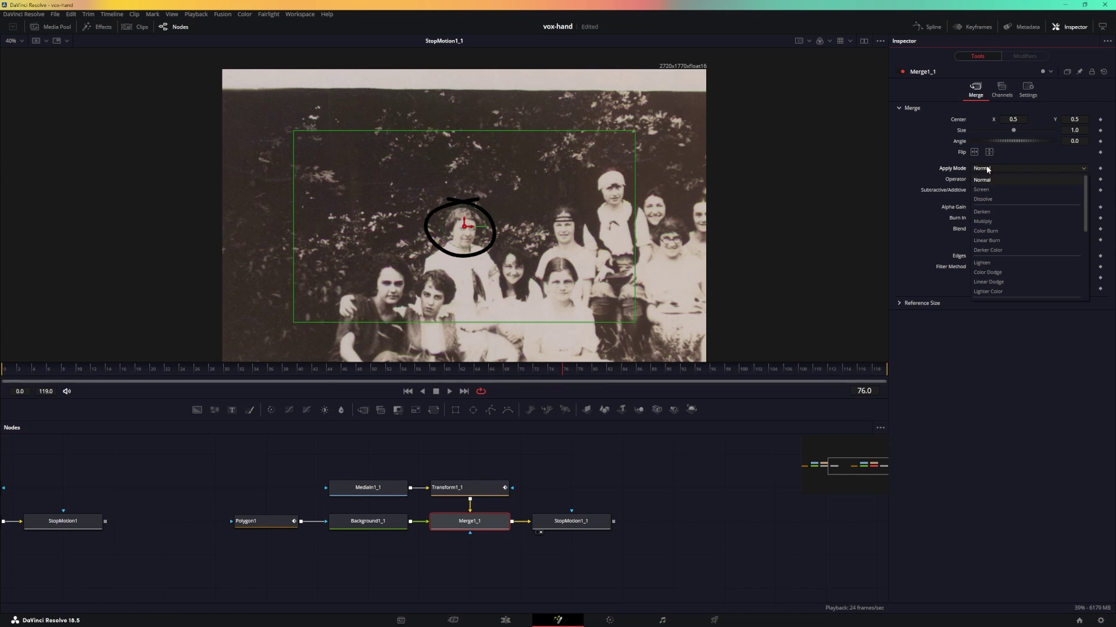
pyautogui.scroll(-1, 997, 278)
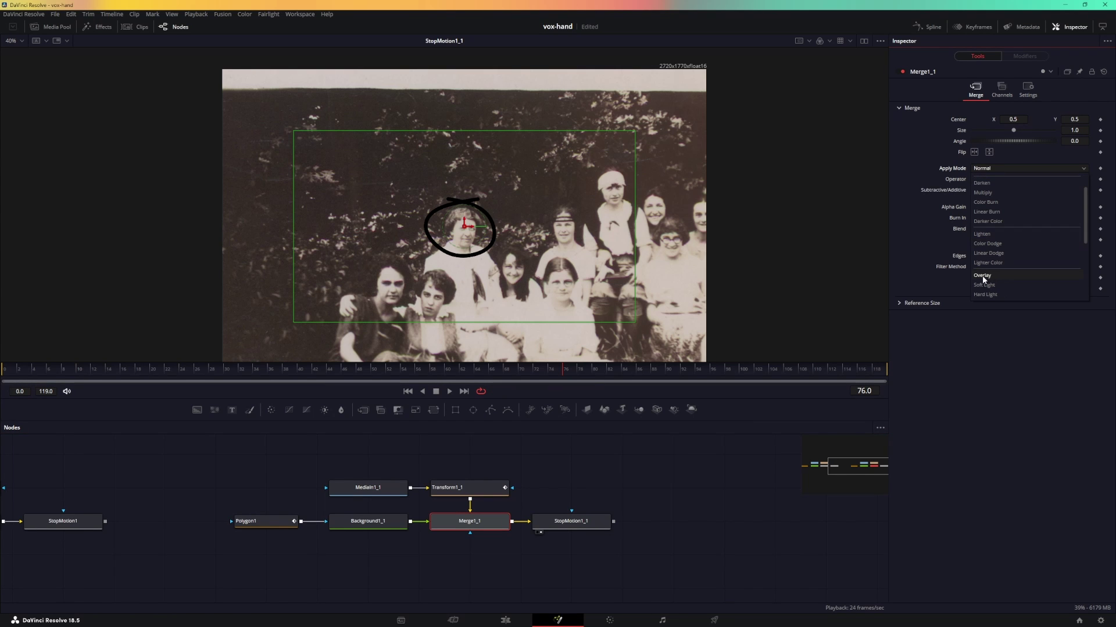
pyautogui.click(982, 276)
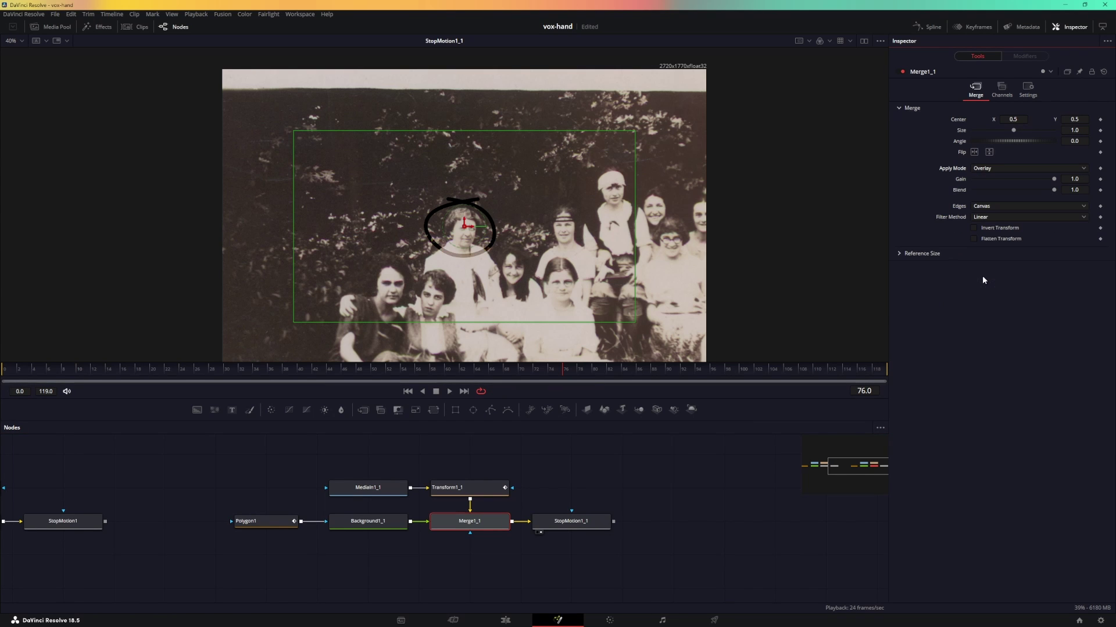
pyautogui.click(980, 170)
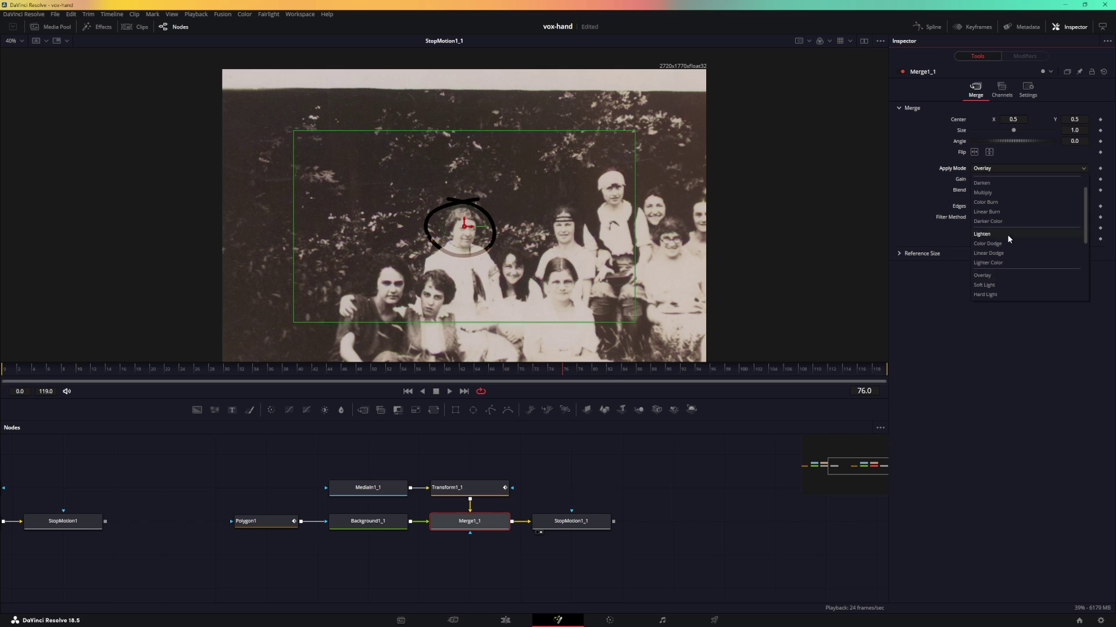
pyautogui.click(994, 285)
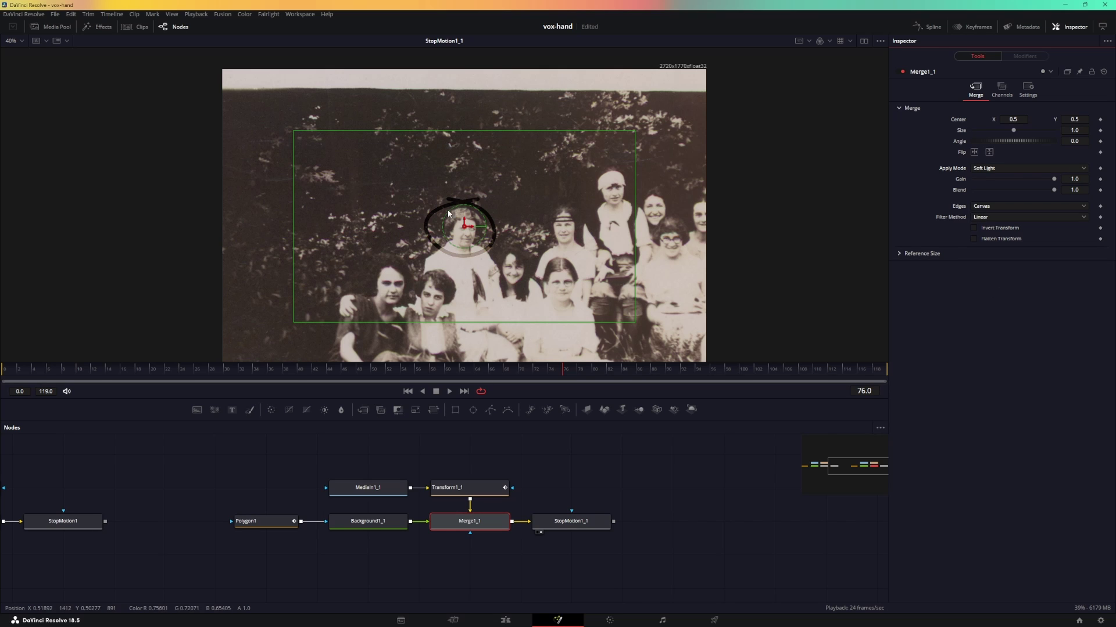
pyautogui.click(392, 461)
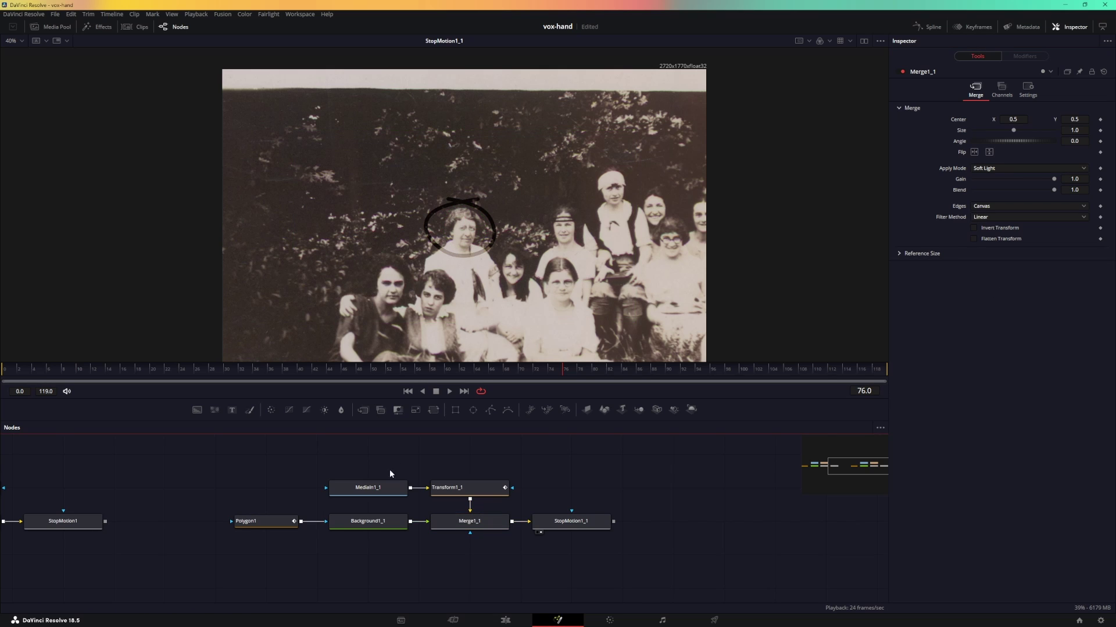
# Step: Set Background1_1 to yellow (Red 1.0, Green 1.0, Blue 0.0) and play it back
pyautogui.click(375, 524)
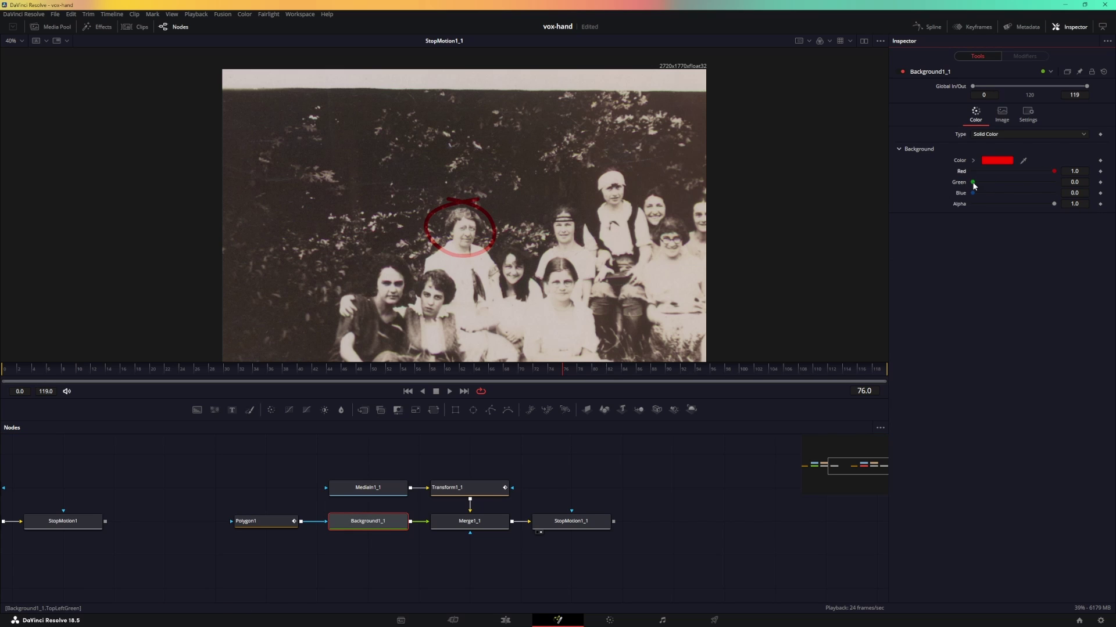
pyautogui.moveTo(974, 186); pyautogui.dragTo(1069, 172)
pyautogui.click(407, 391)
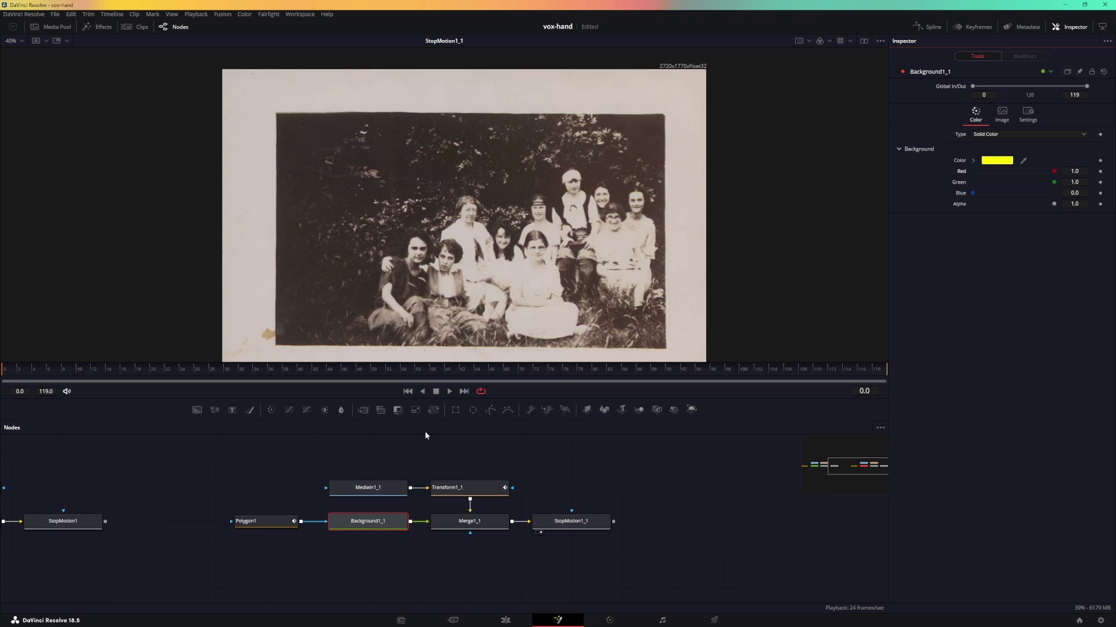
pyautogui.press('space')
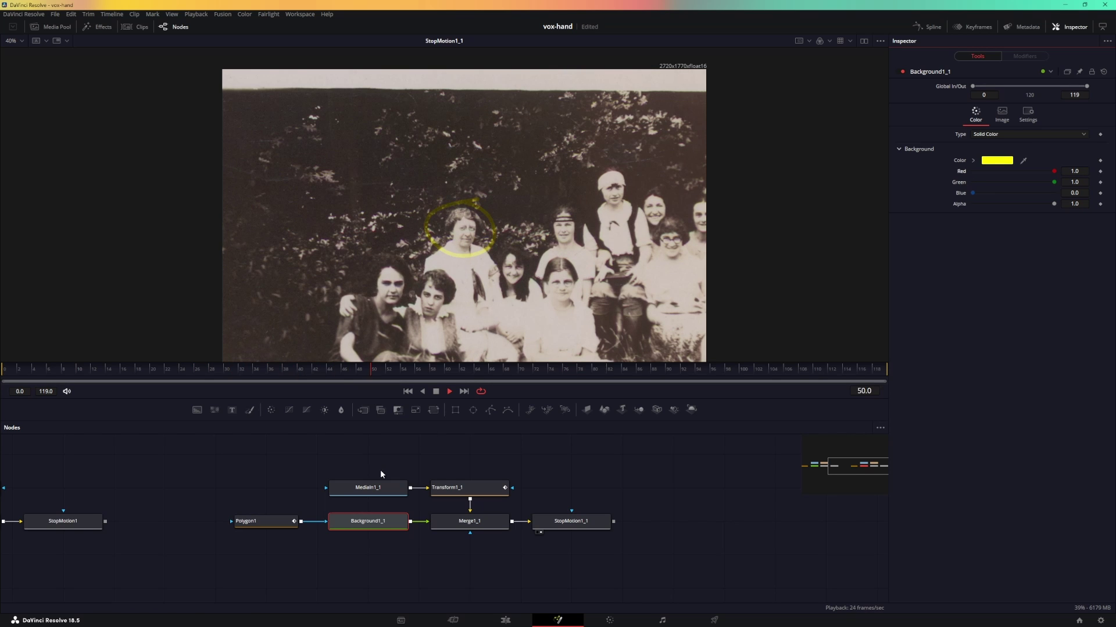
pyautogui.press('space')
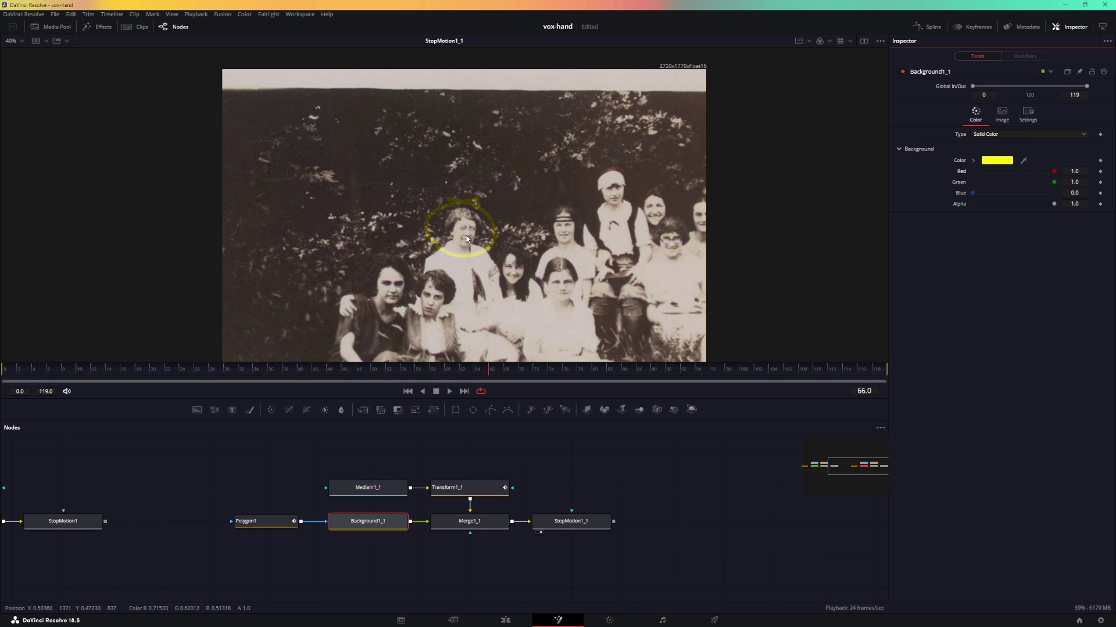